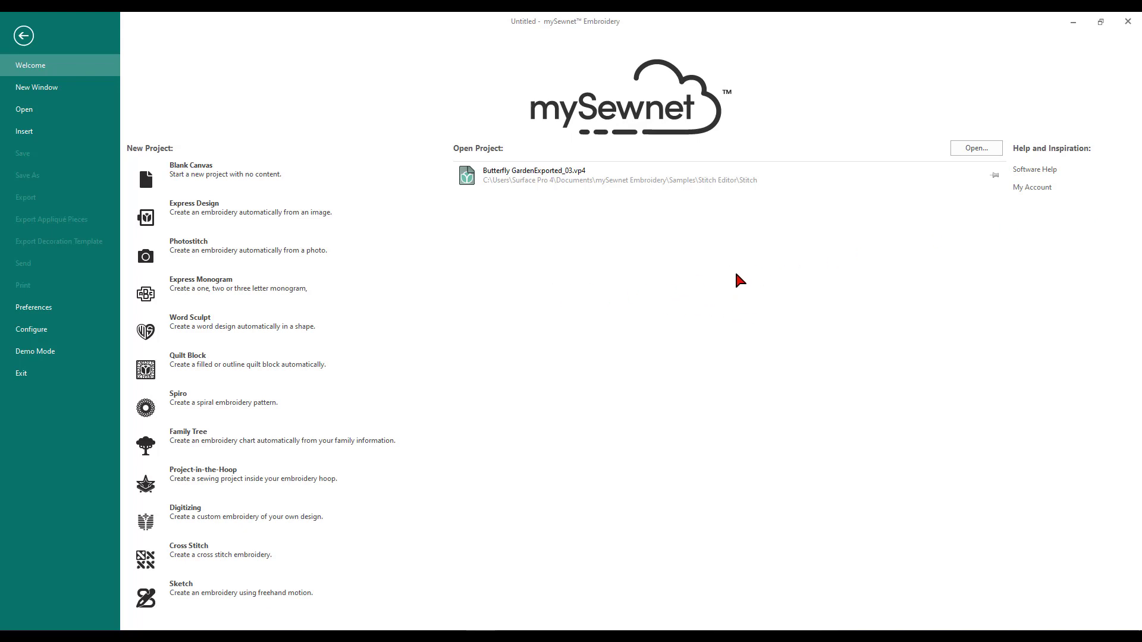
- Start a blank project on the Designer Epic 2 200mm x 200mm Quilter's Hoop
left_click(192, 176)
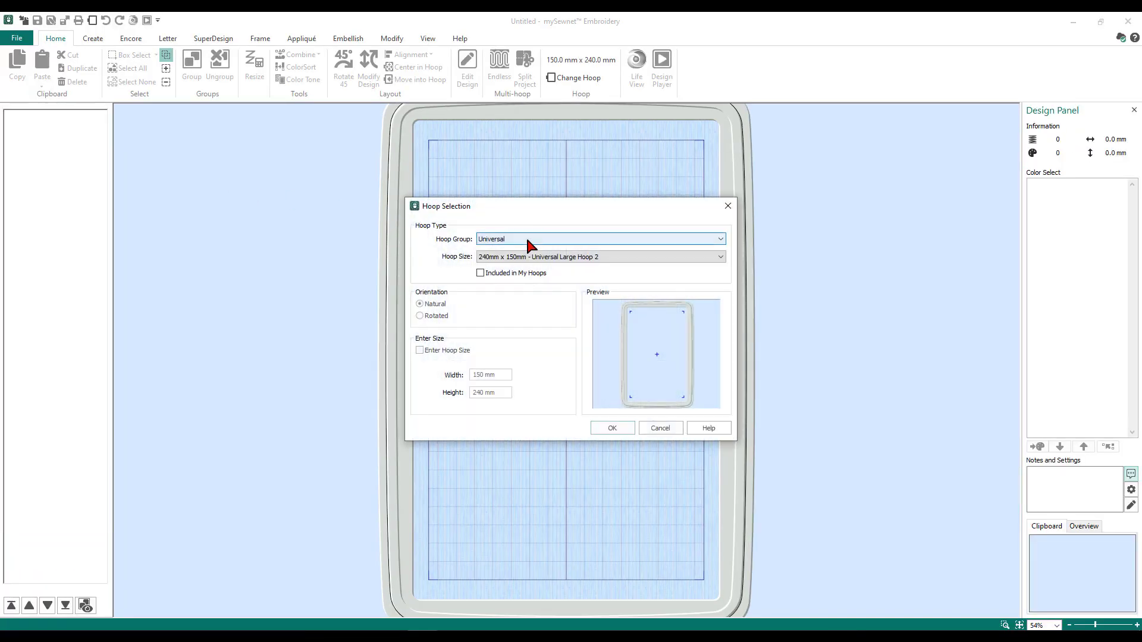
left_click(531, 242)
left_click(508, 257)
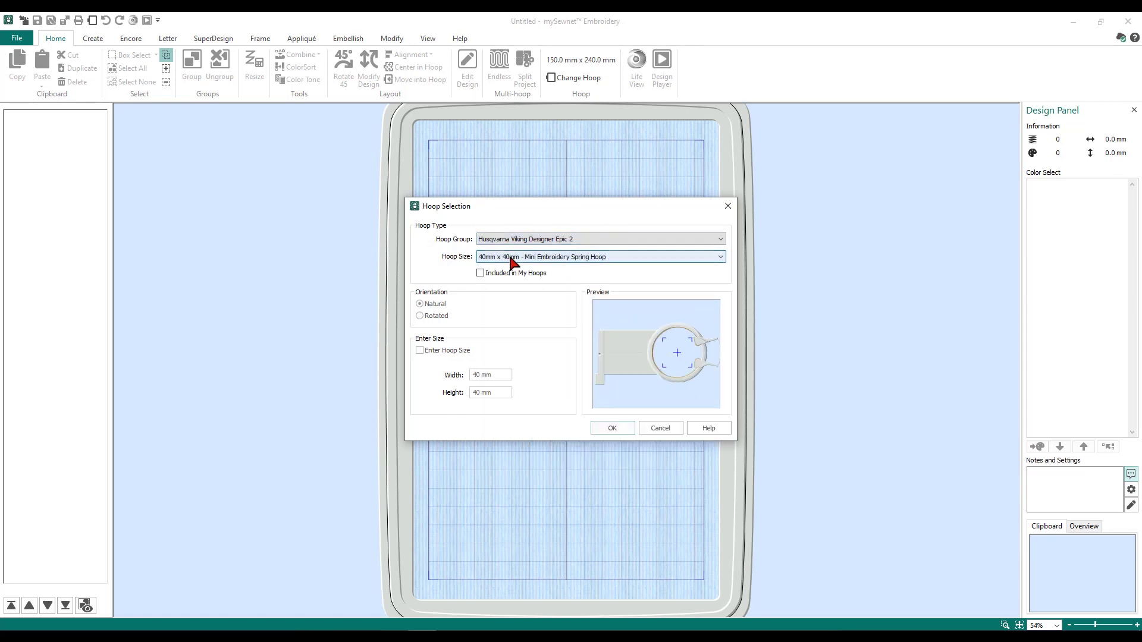
left_click(510, 257)
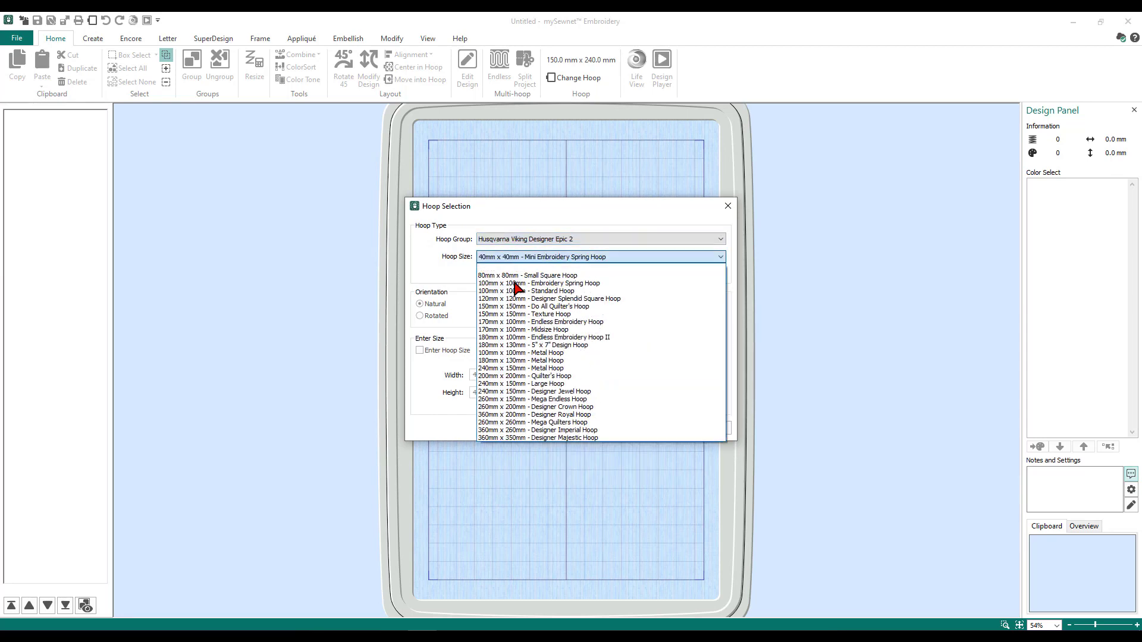
left_click(510, 377)
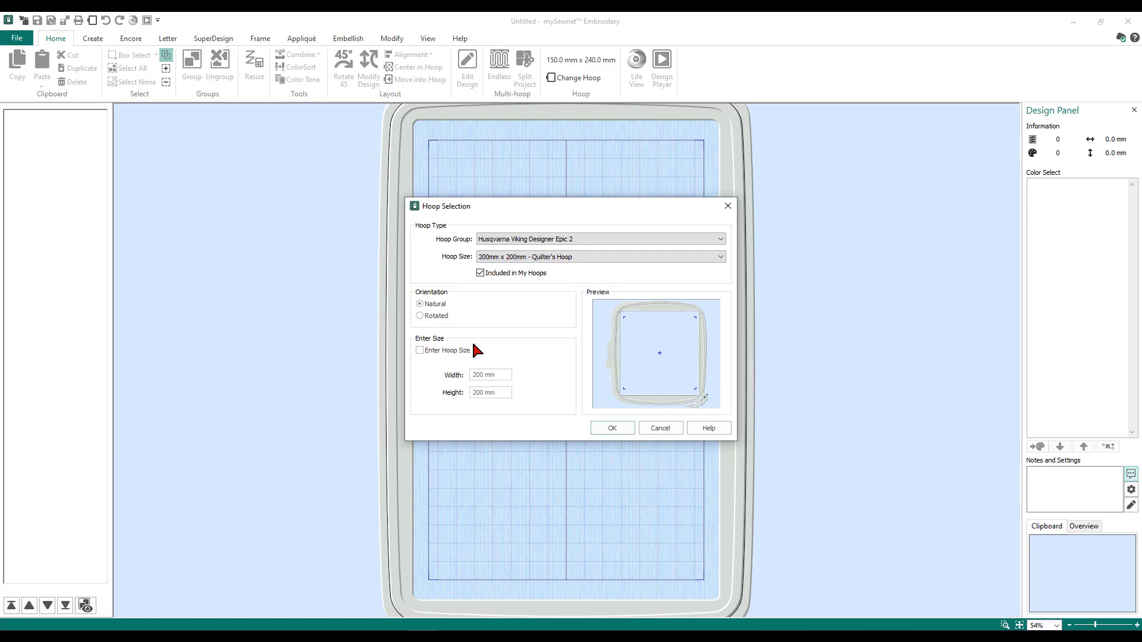
left_click(613, 428)
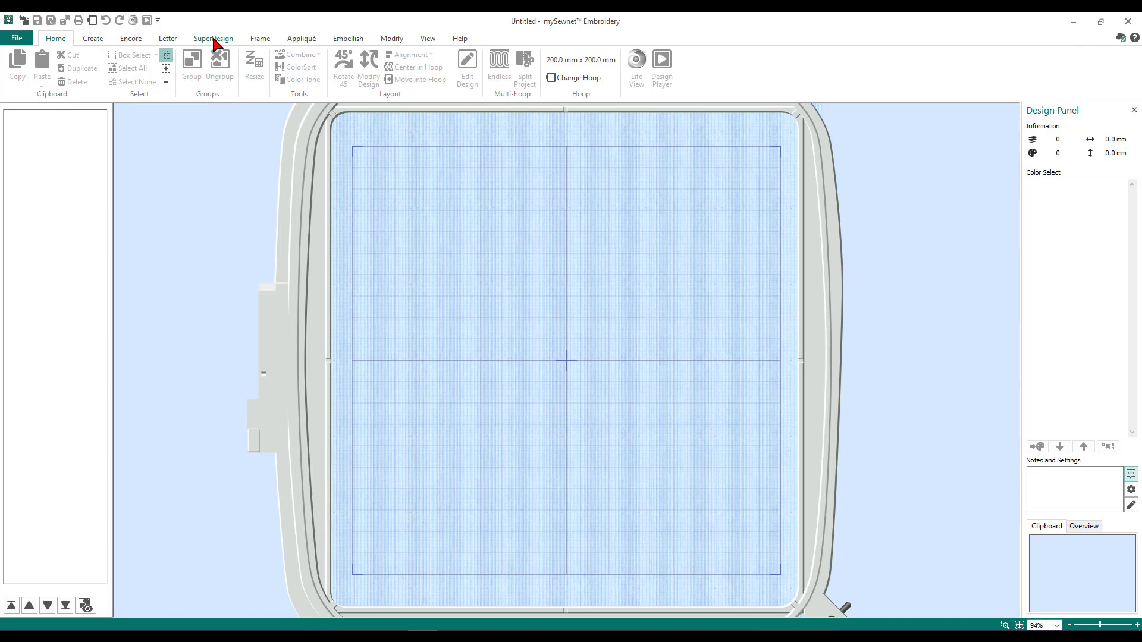
- Select the Hexagon 1 design from the Encore category in the SuperDesign gallery
left_click(214, 40)
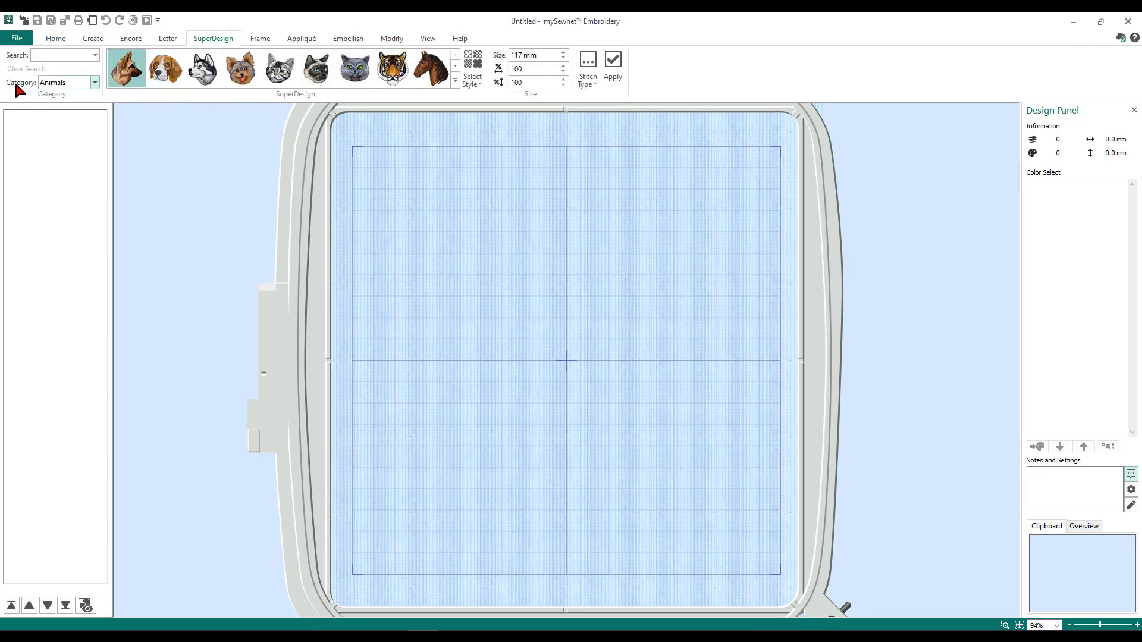
left_click(95, 83)
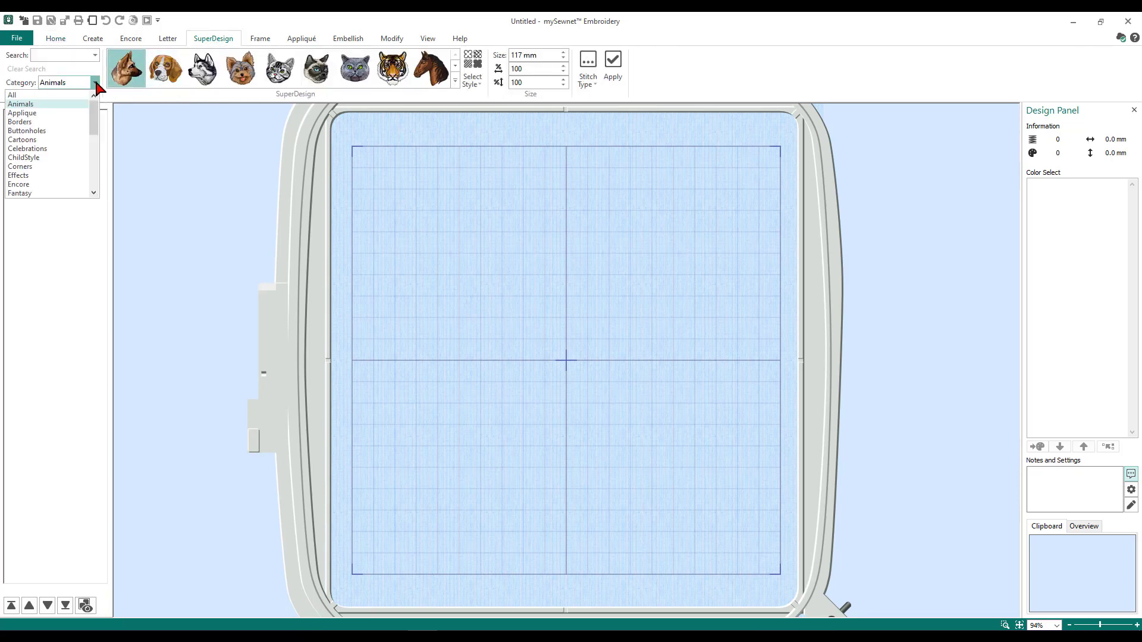
left_click(19, 185)
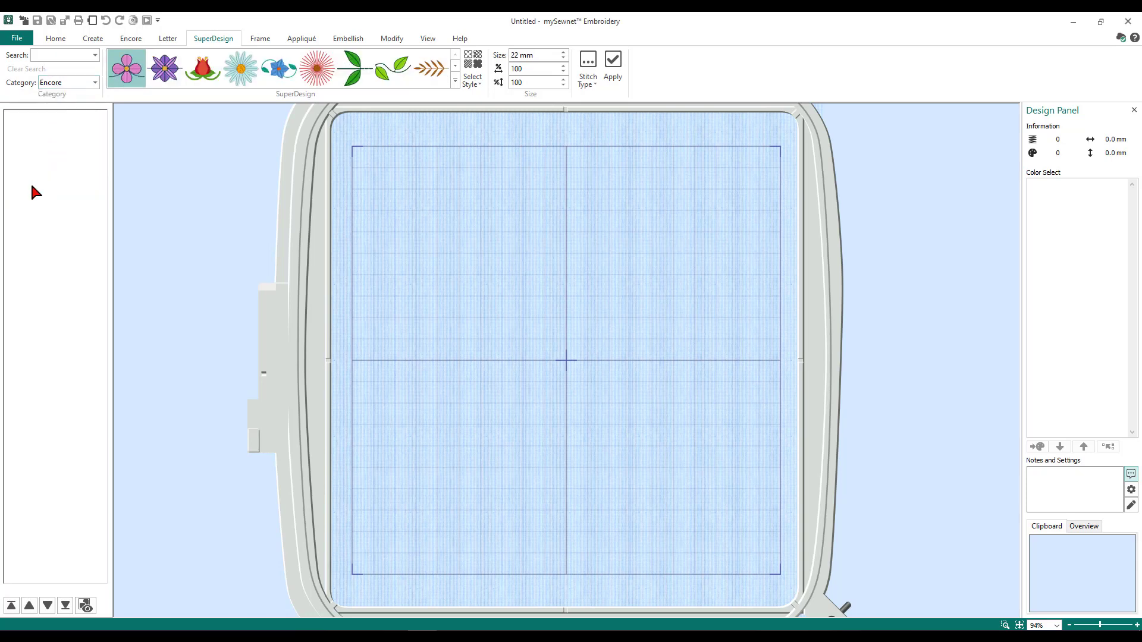
left_click(455, 81)
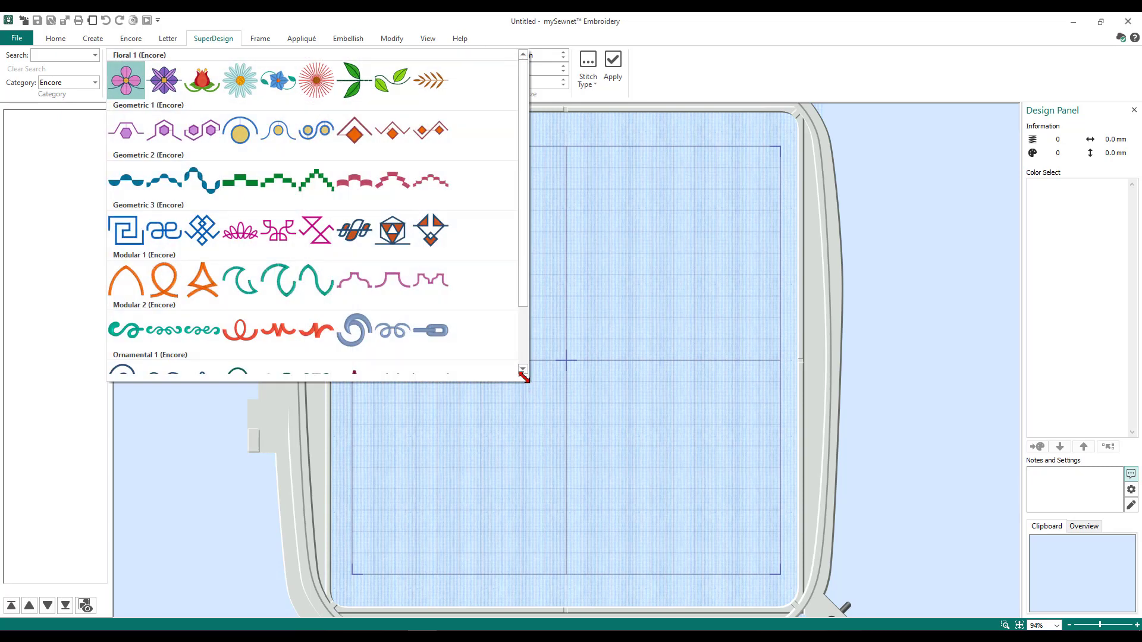
left_click_drag(523, 375, 529, 470)
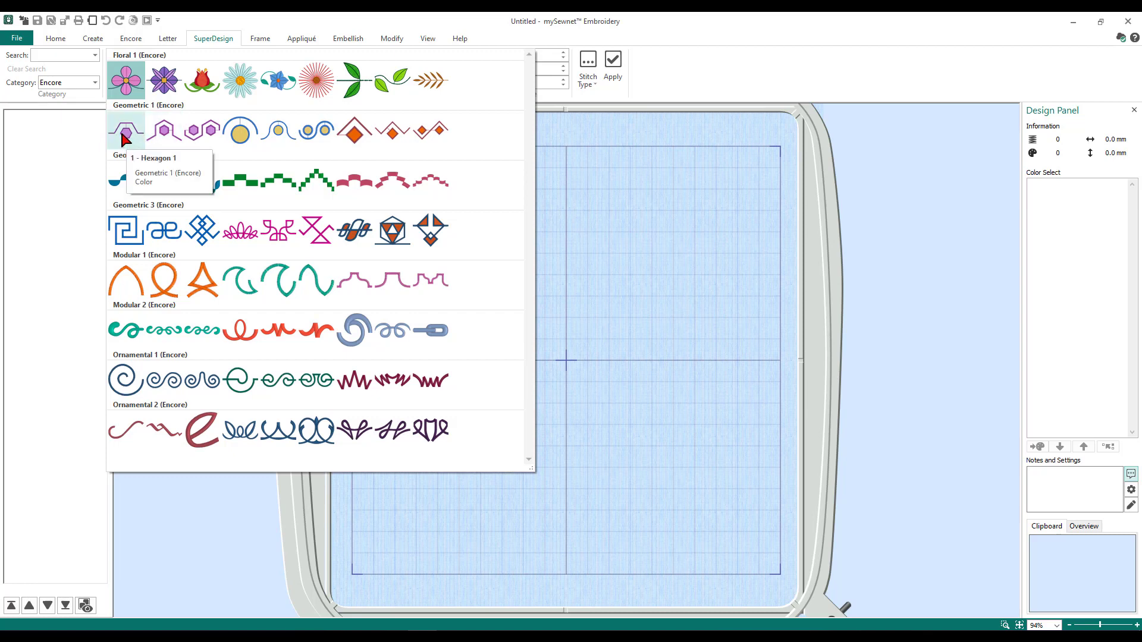
left_click(125, 134)
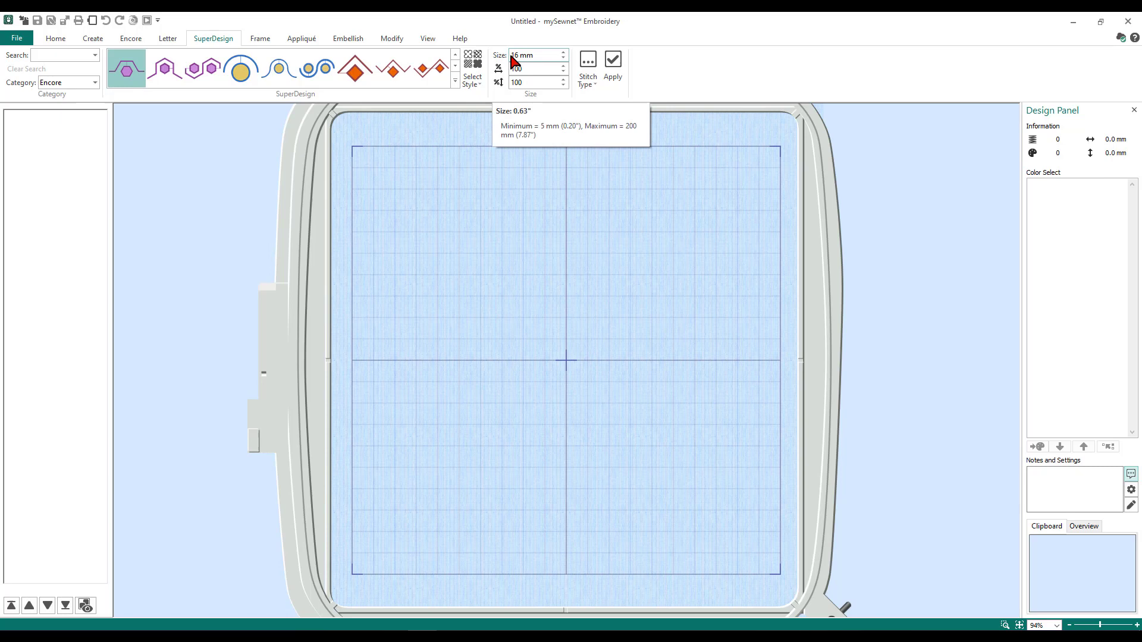
- Place the 16 mm hexagon and repeat it 8 times around a widened circle
left_click(614, 67)
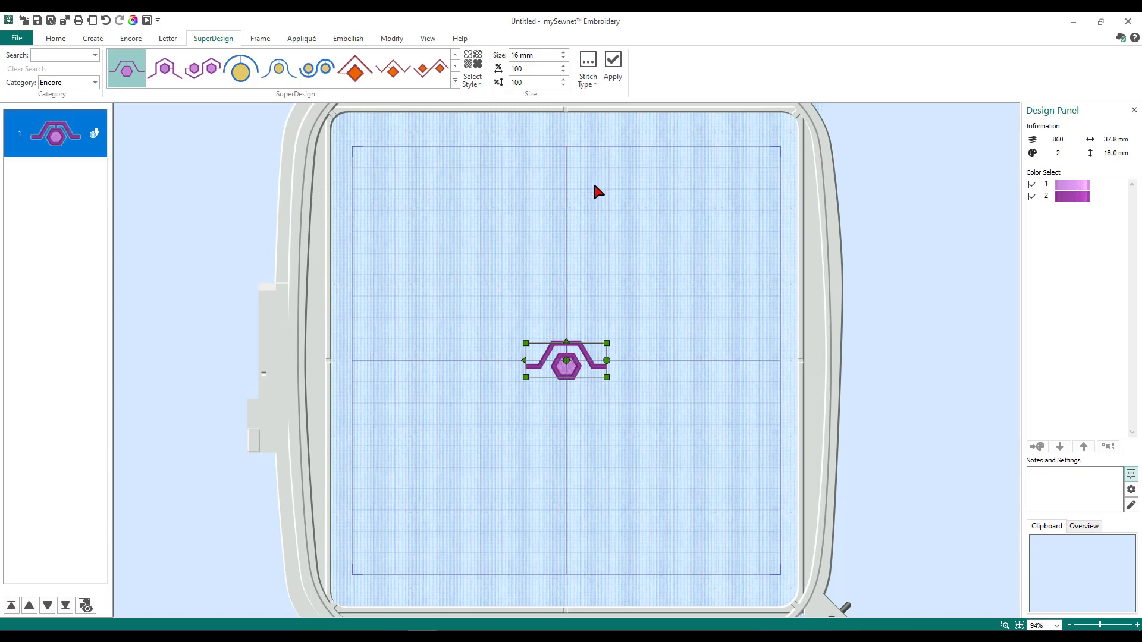
left_click(131, 39)
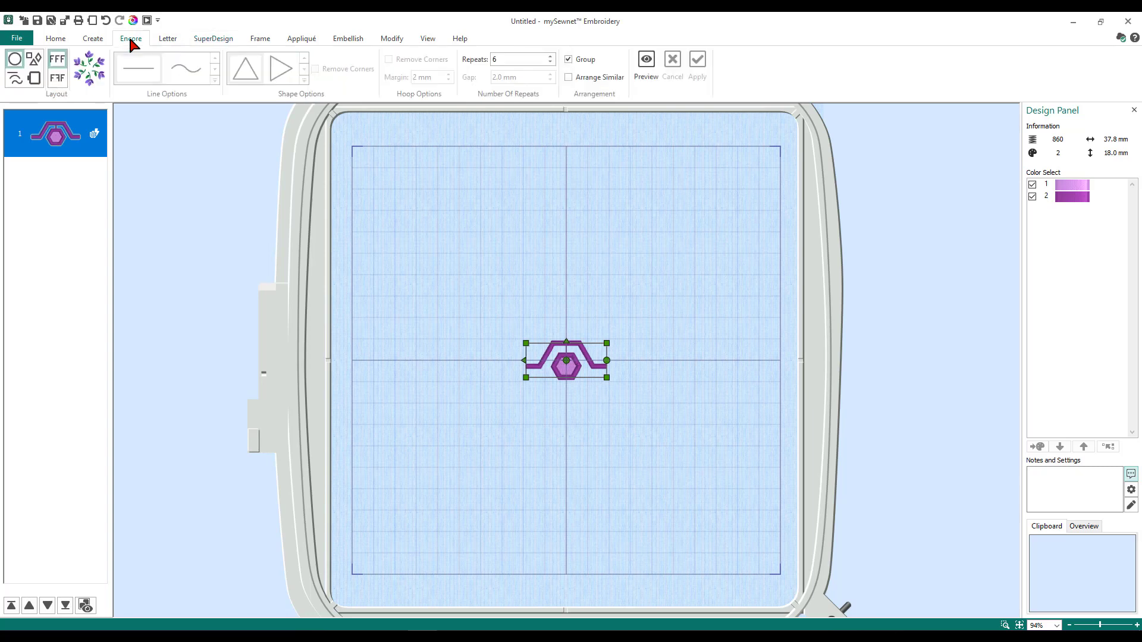
left_click(15, 61)
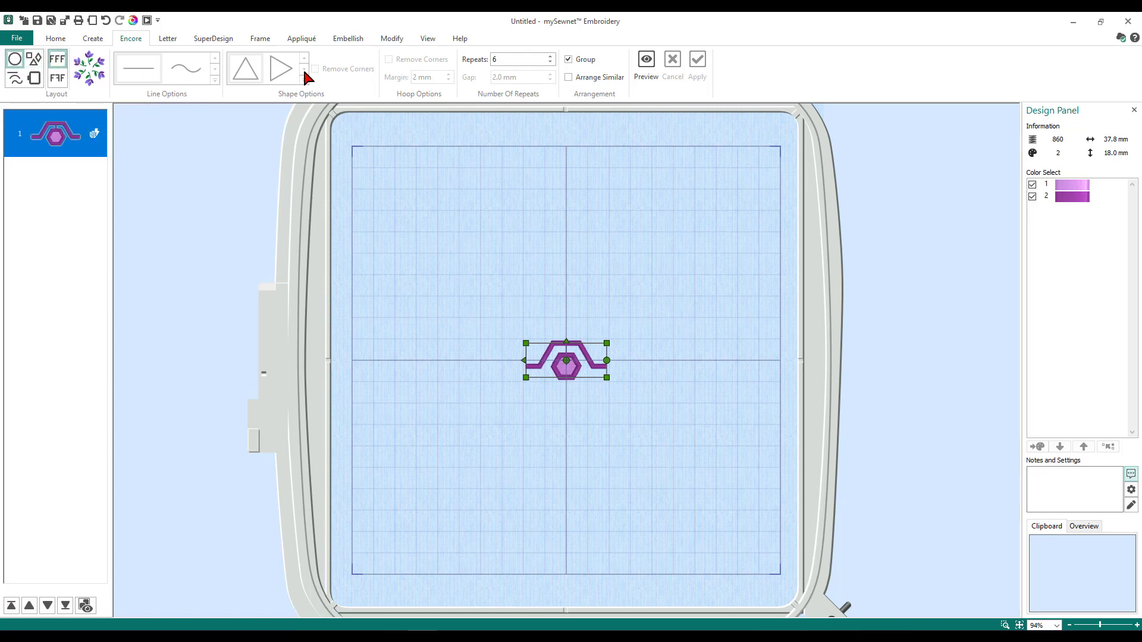
left_click(551, 57)
left_click(551, 57)
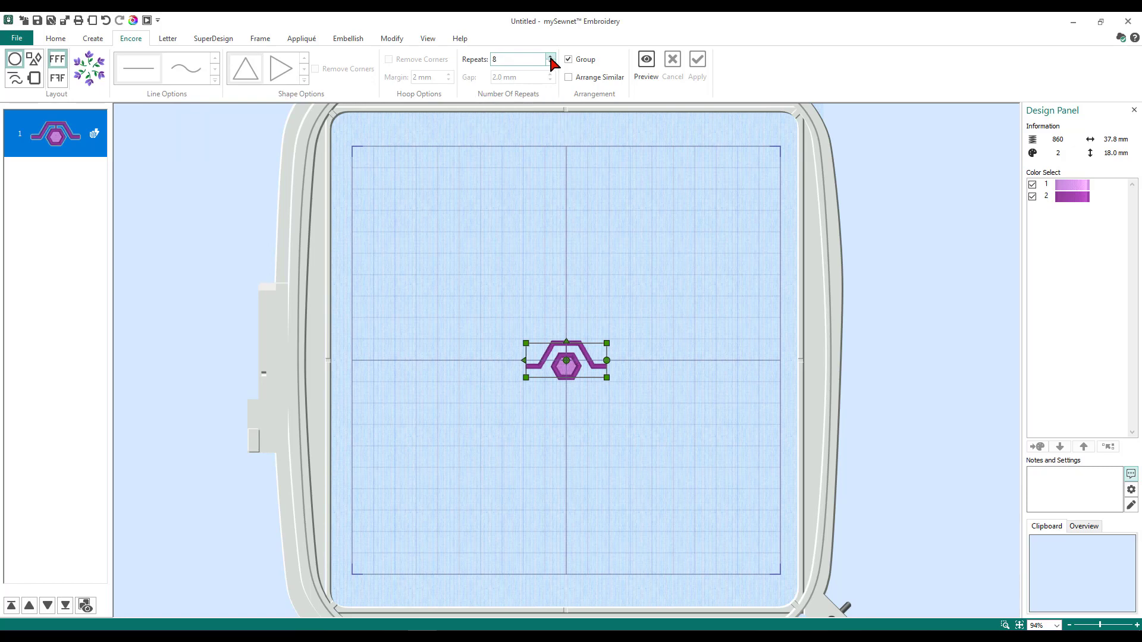
left_click(650, 72)
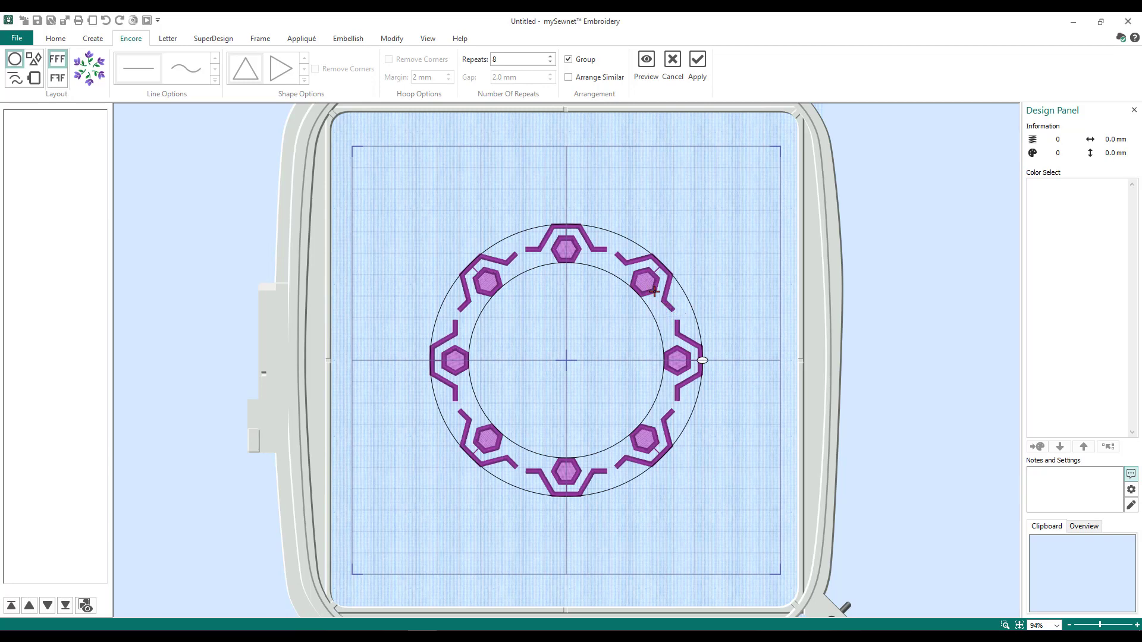
left_click_drag(654, 291, 656, 324)
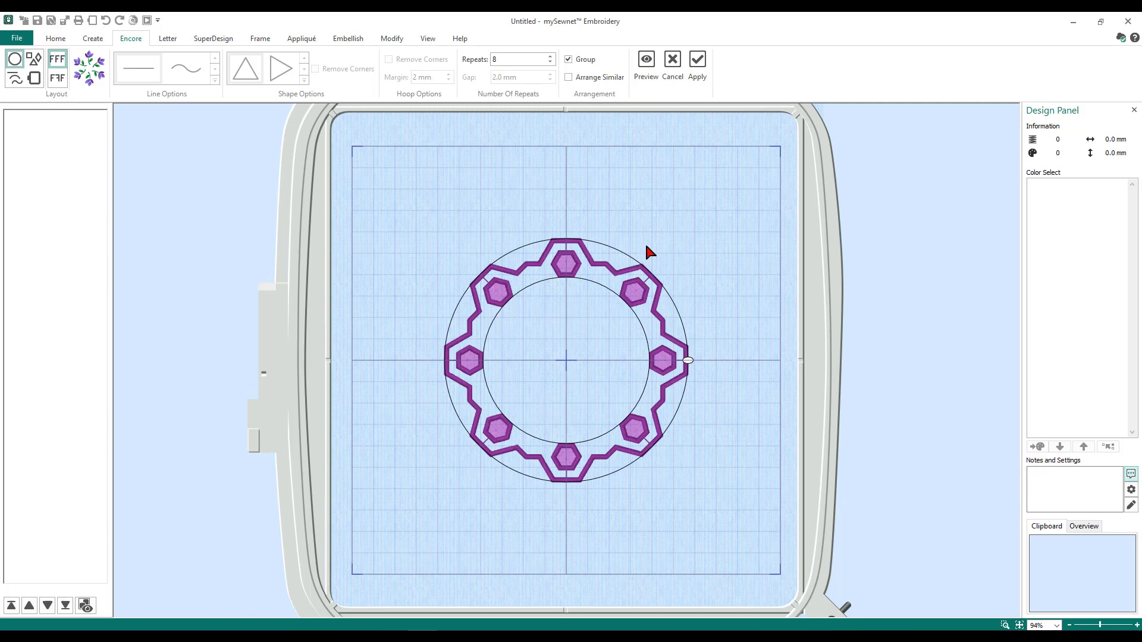
left_click(698, 69)
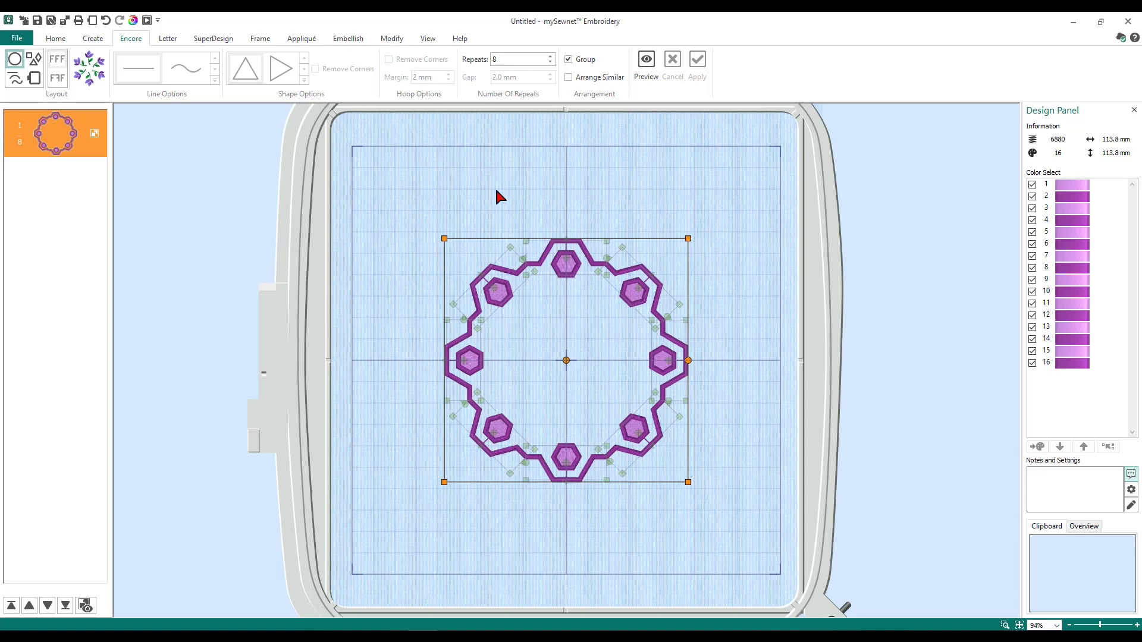
- Place a 16 mm Daisy from the SuperDesign gallery at the hoop centre
left_click(218, 37)
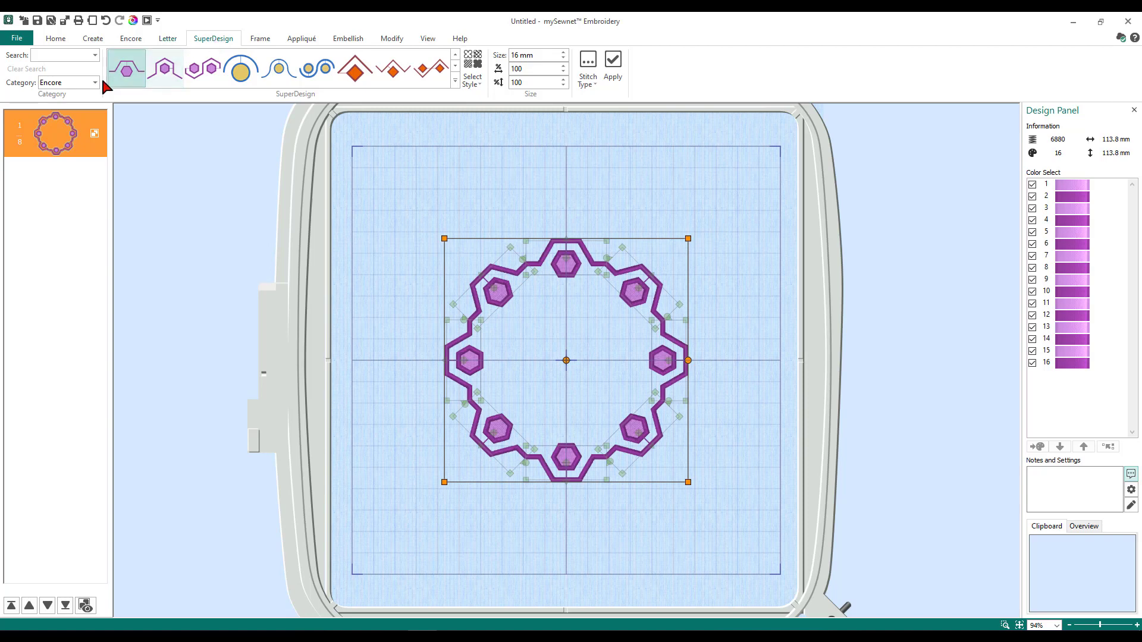
left_click(454, 81)
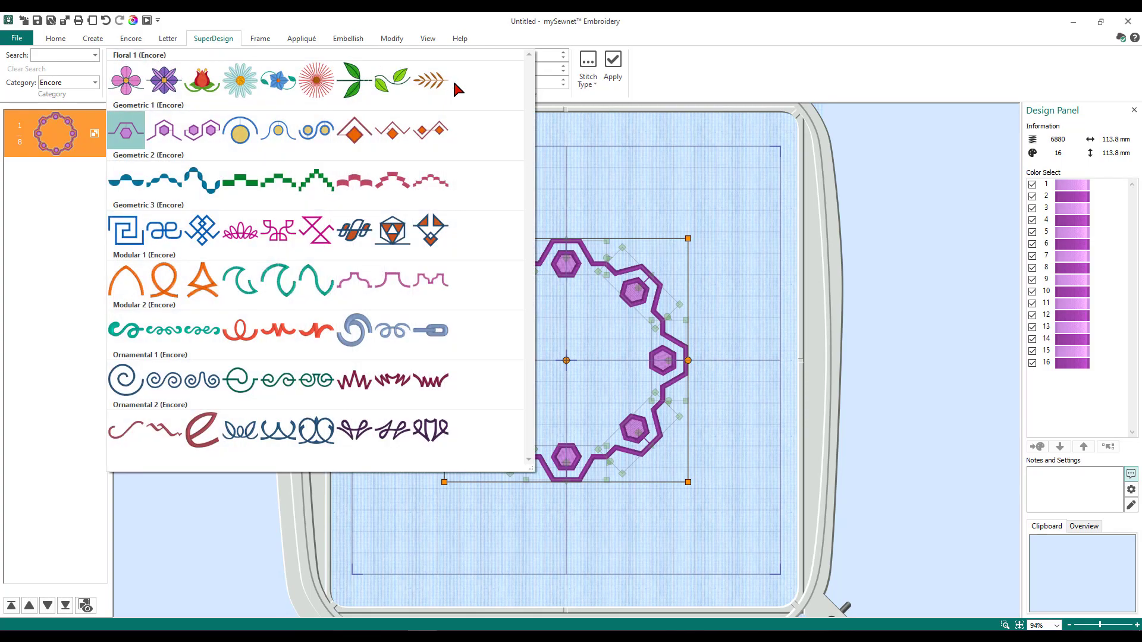
left_click(241, 82)
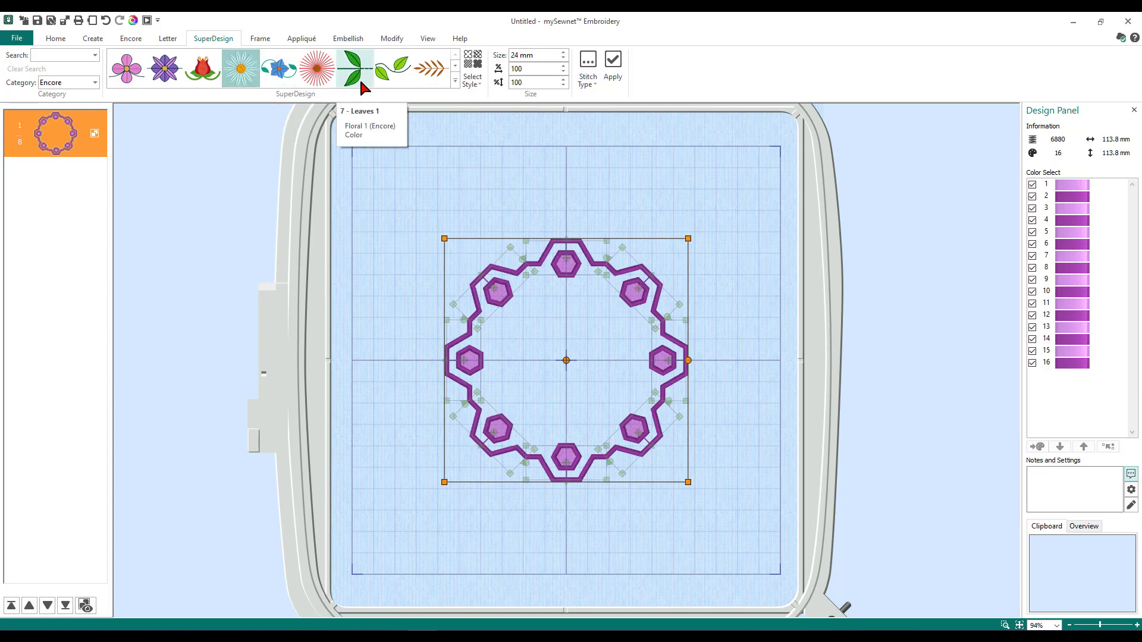
left_click(563, 58)
left_click(563, 59)
left_click(563, 59)
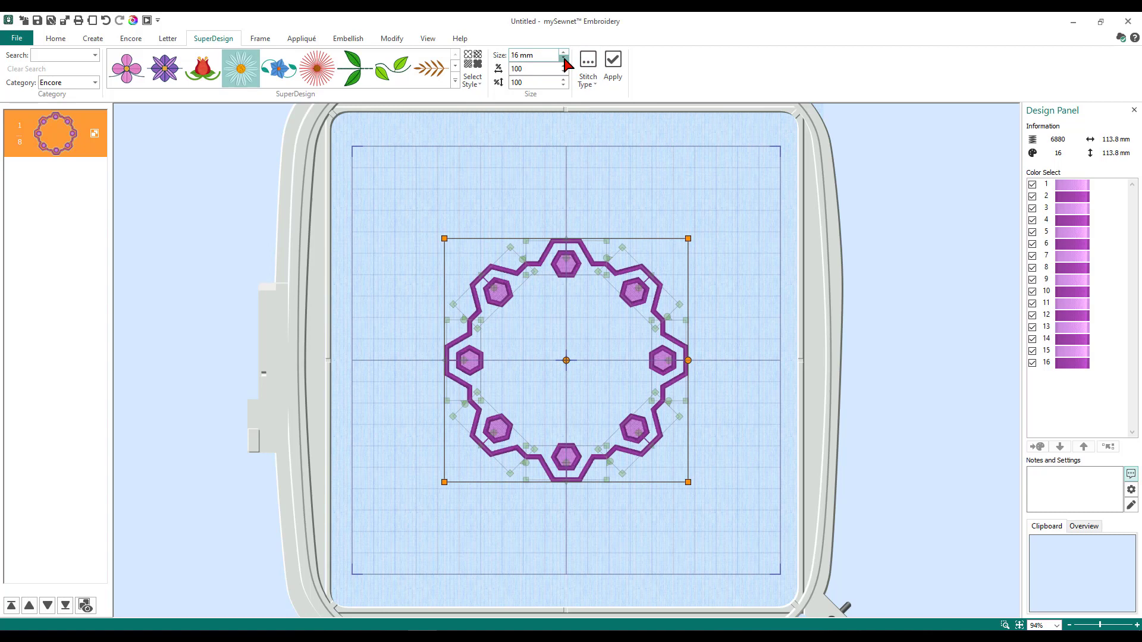
left_click(618, 71)
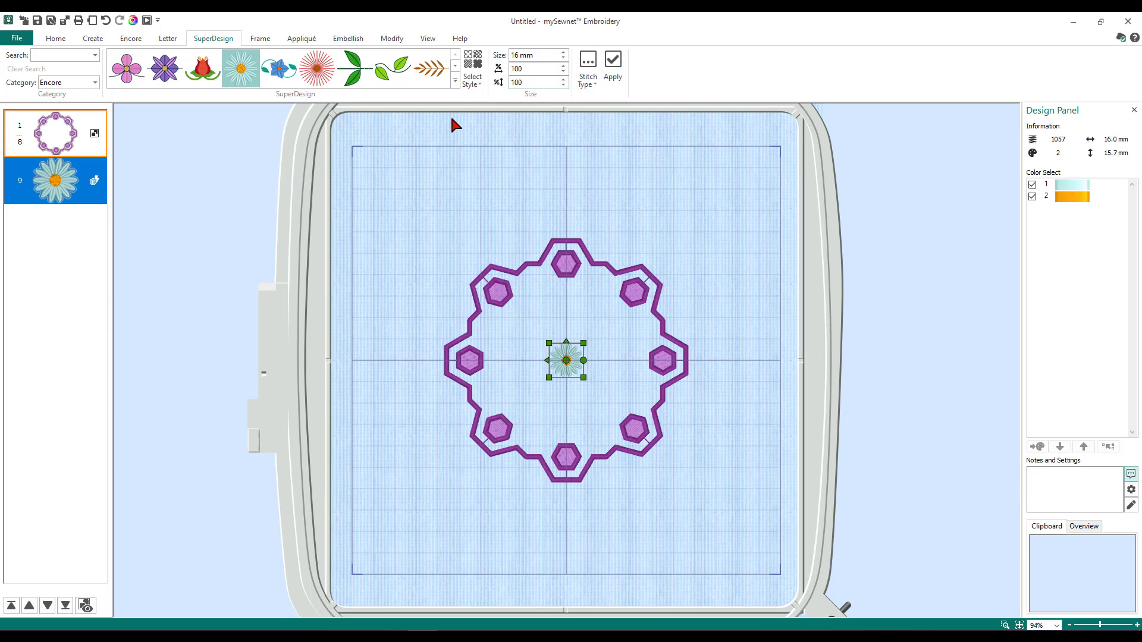
- Repeat the daisy eight times in a widened circle inside the hexagon ring and apply
left_click(132, 39)
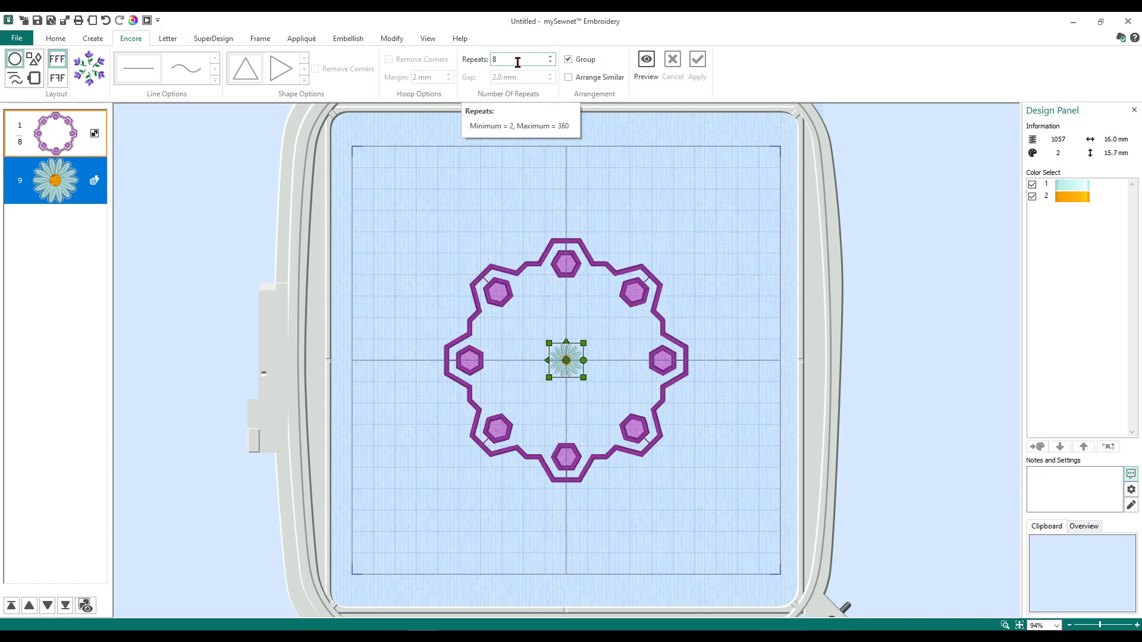
left_click(646, 65)
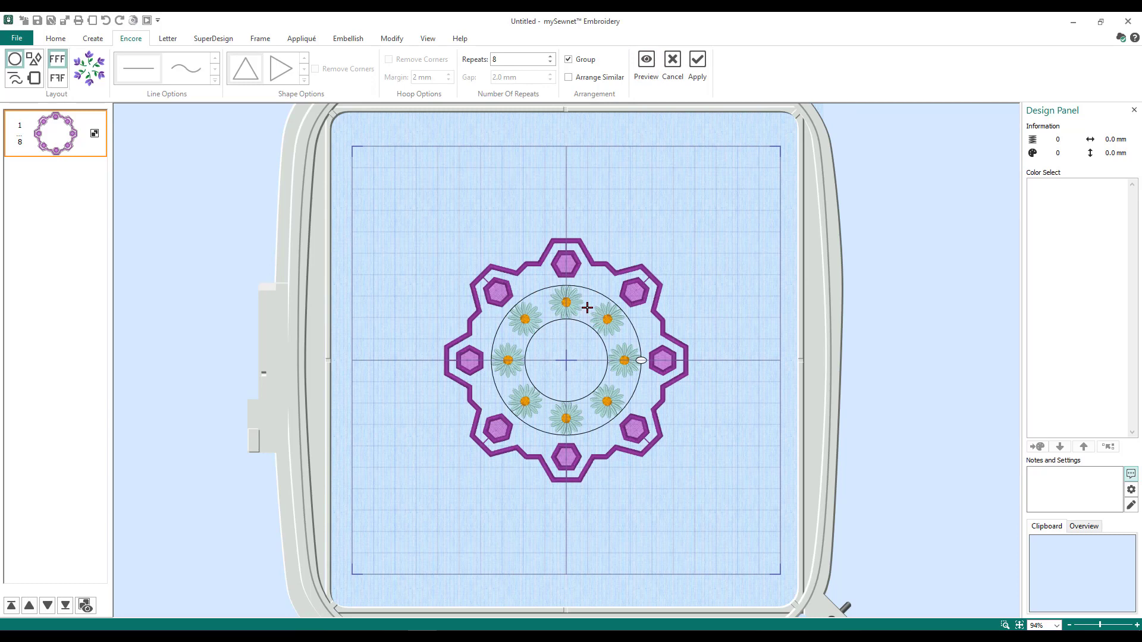
left_click_drag(587, 307, 631, 252)
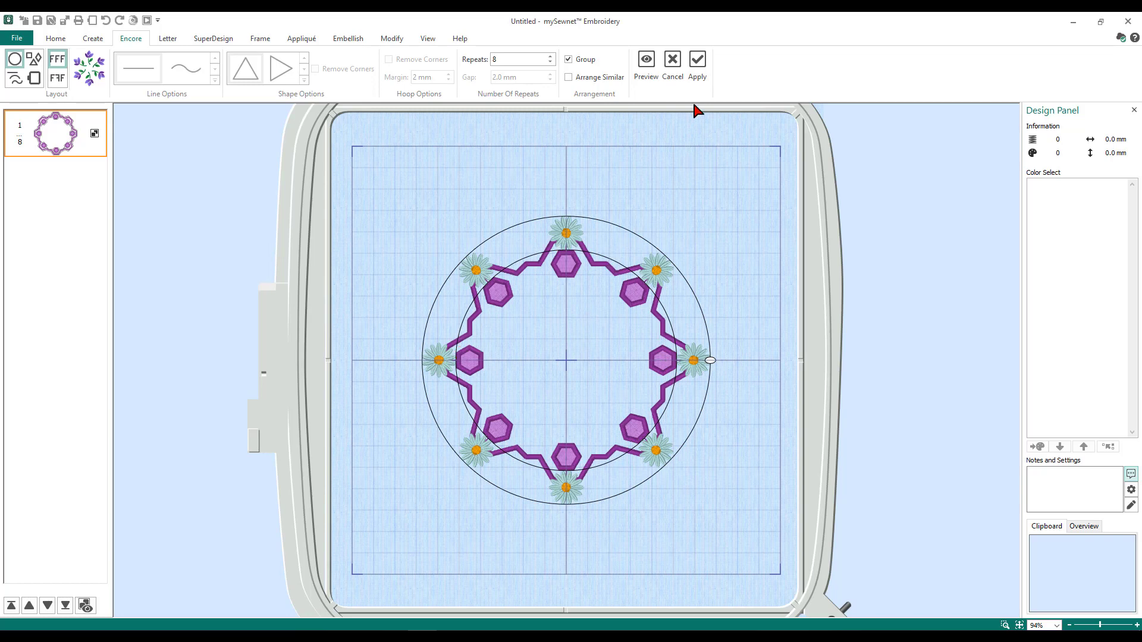
left_click(697, 66)
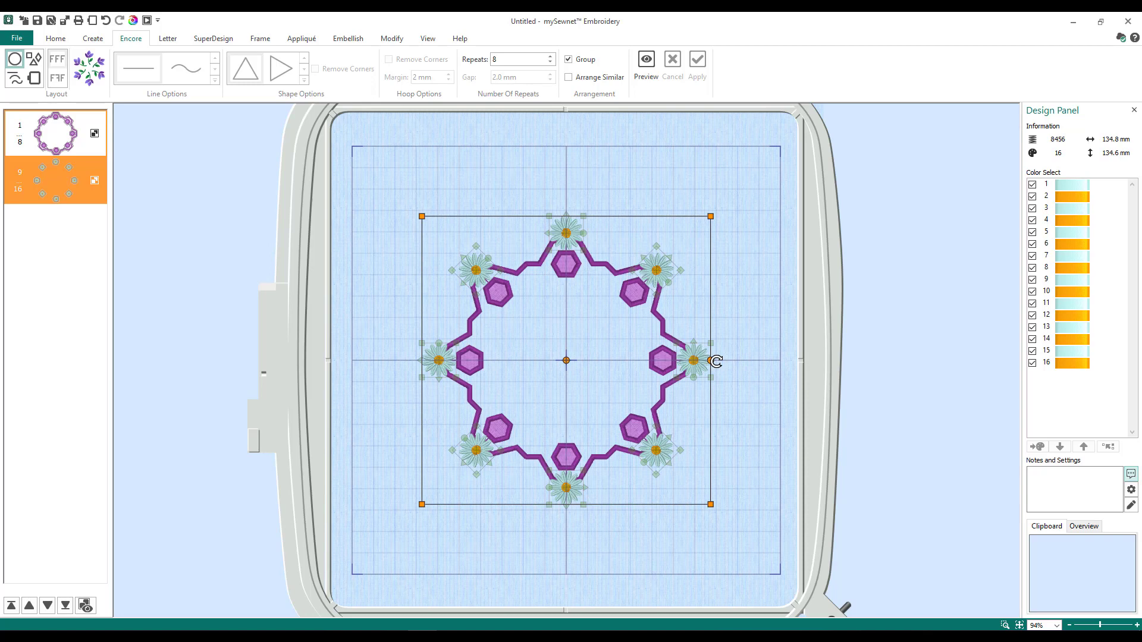
- Turn the daisy group clockwise so the daisies fall into the gaps between hexagons
left_click_drag(716, 361, 730, 429)
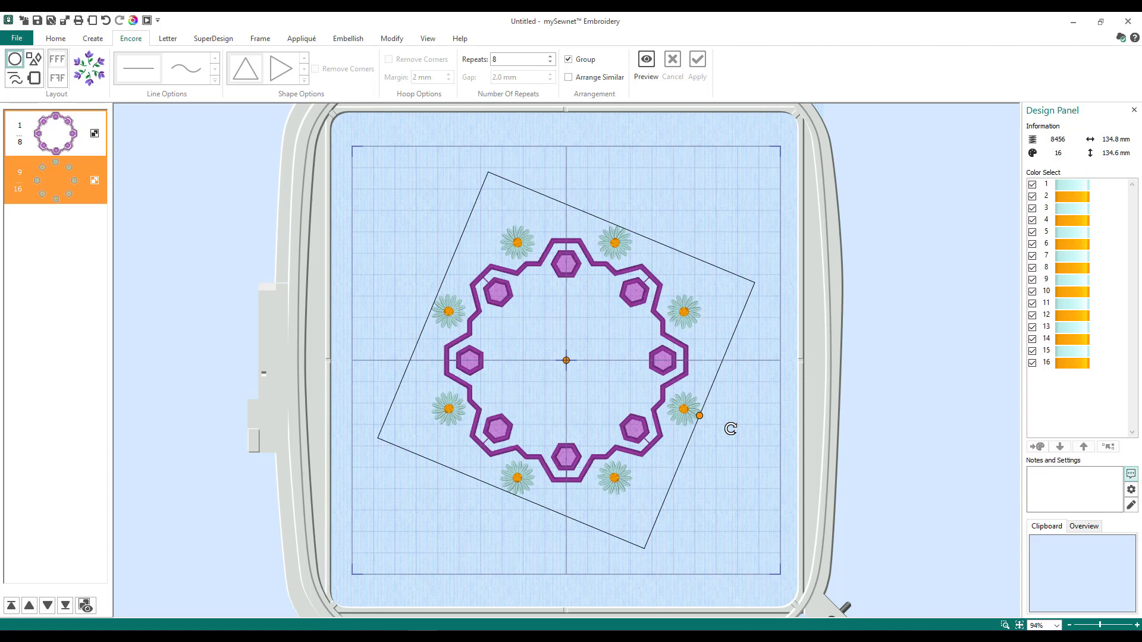
left_click_drag(730, 429, 730, 428)
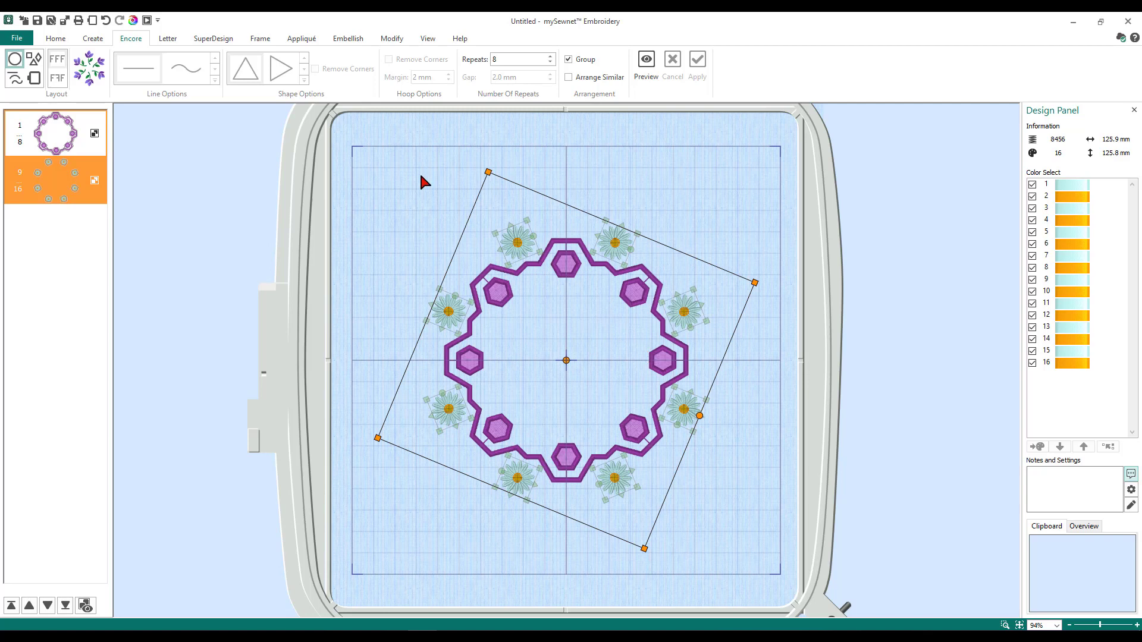
- Pick Triple Curve 1 from Scallop 2 with the SuperDesign category set to All
left_click(215, 39)
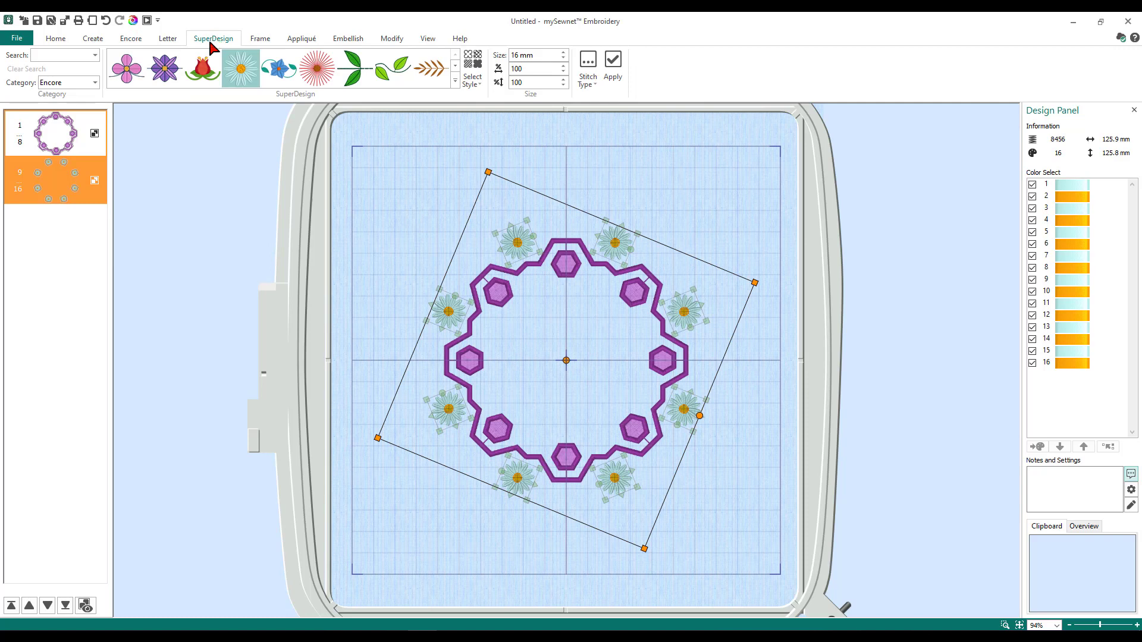
left_click(96, 83)
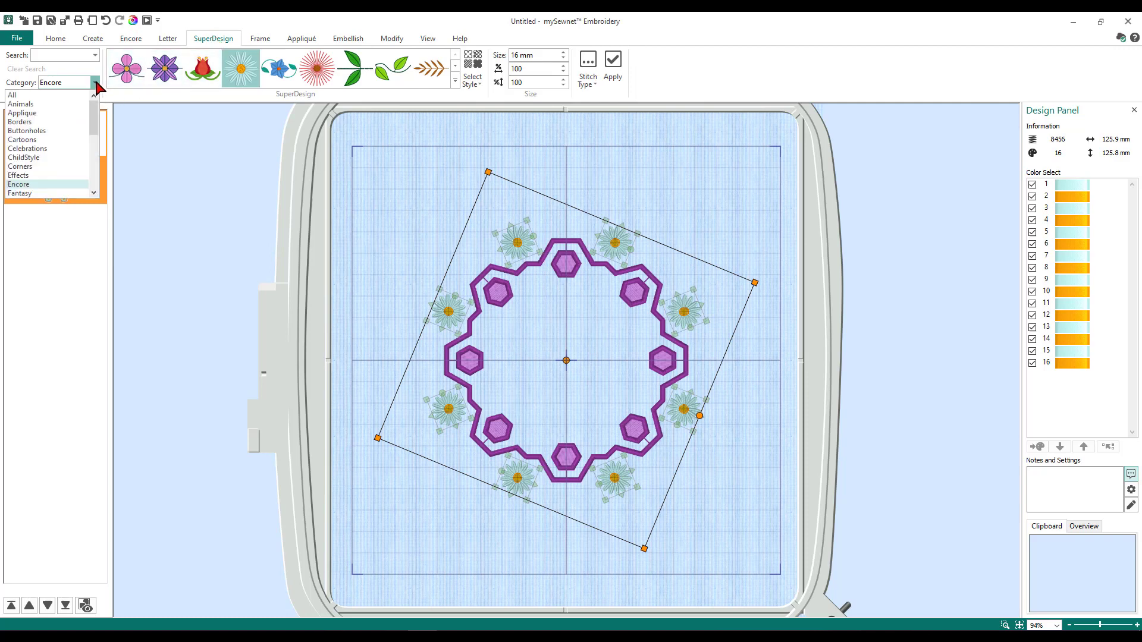
left_click(29, 96)
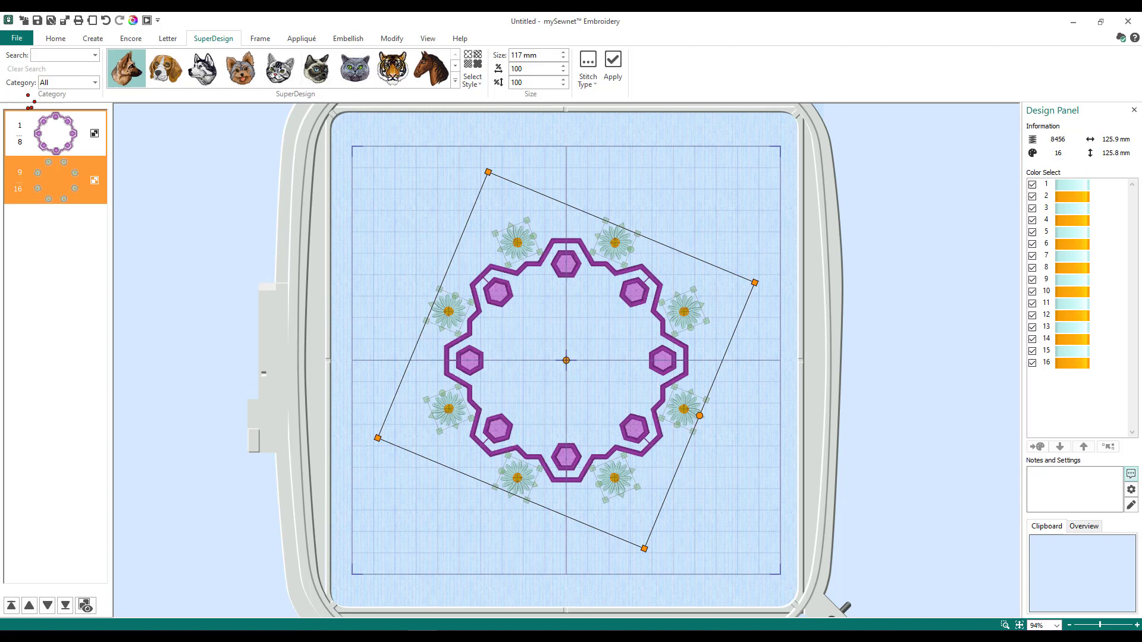
left_click(455, 80)
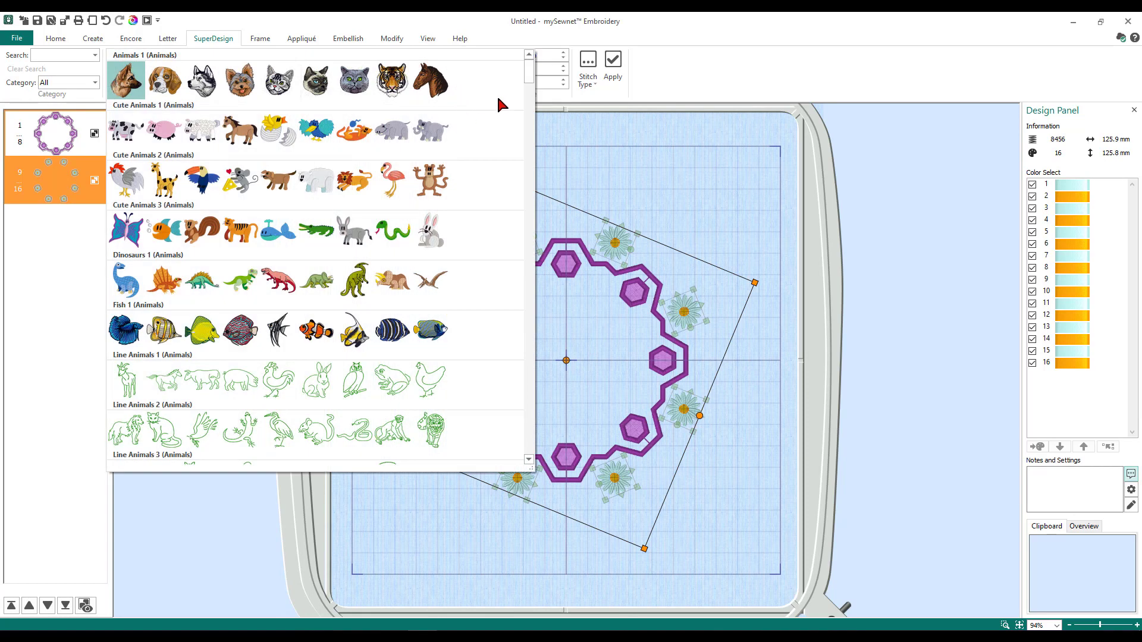
left_click_drag(531, 84, 528, 379)
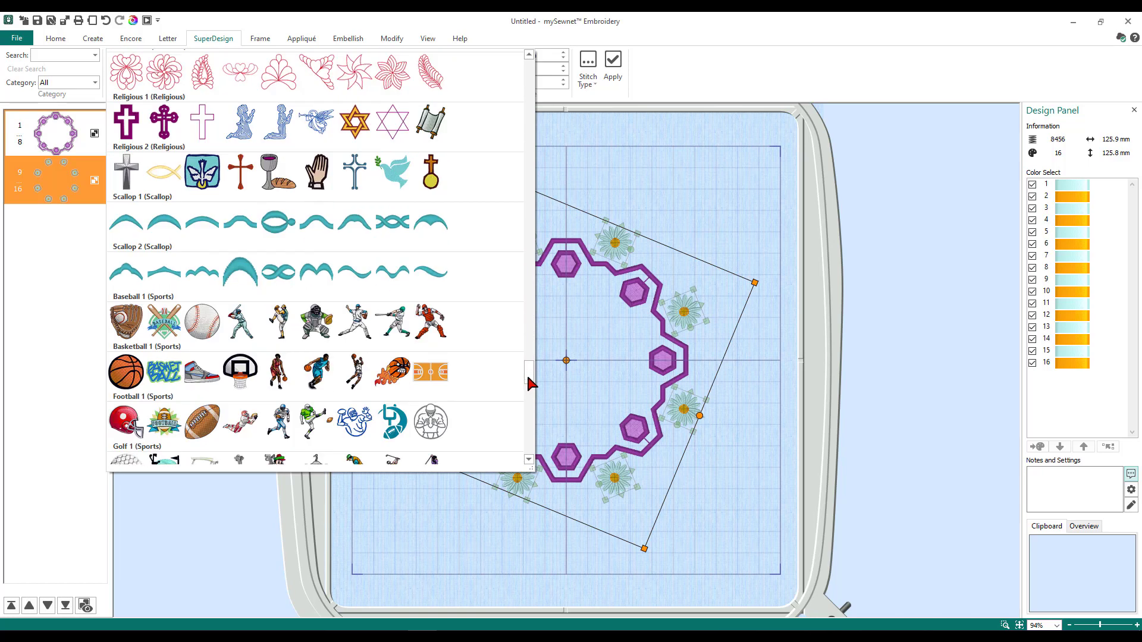
left_click(126, 273)
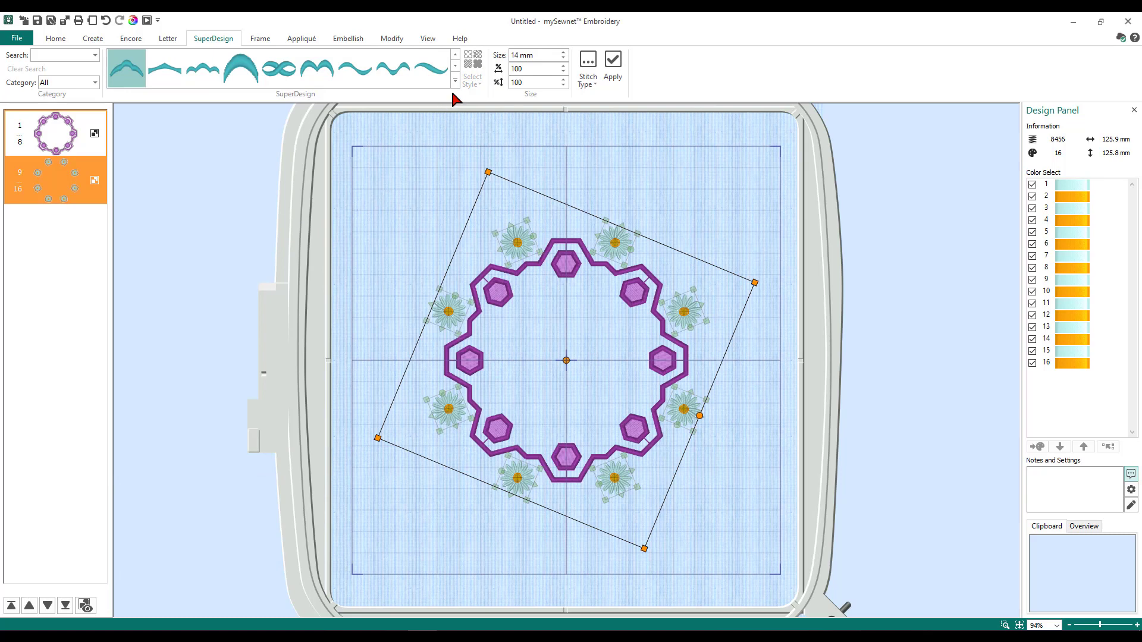
- Enlarge the Triple Curve scallop to 25 mm and place it at the hoop centre
left_click(562, 52)
left_click(563, 52)
left_click(563, 52)
left_click(563, 53)
left_click(562, 53)
left_click(614, 68)
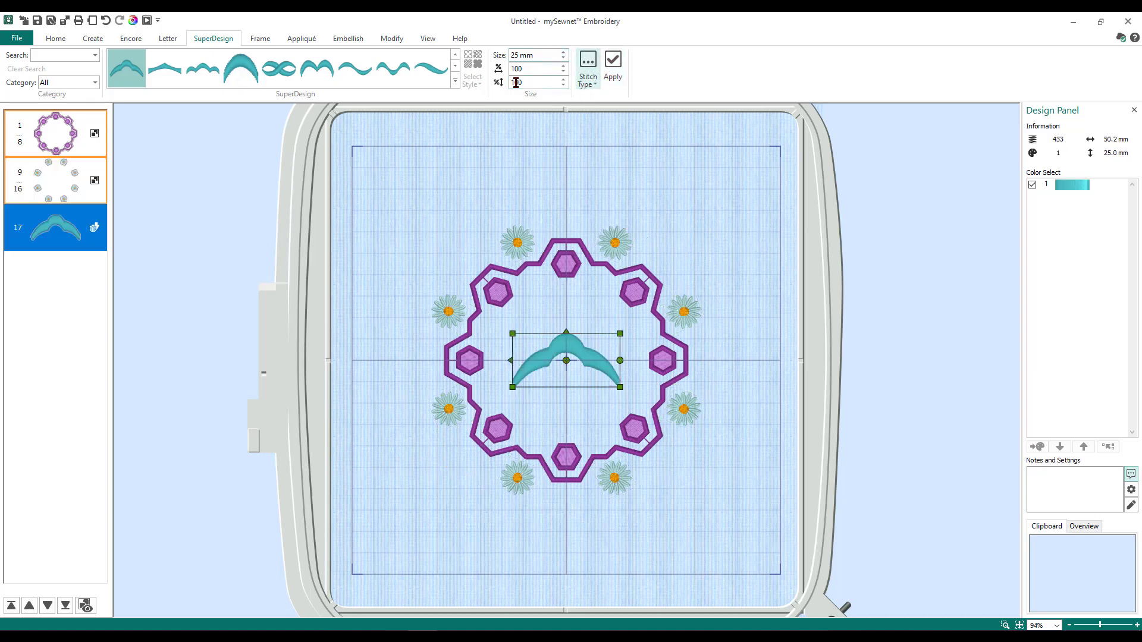
left_click(130, 40)
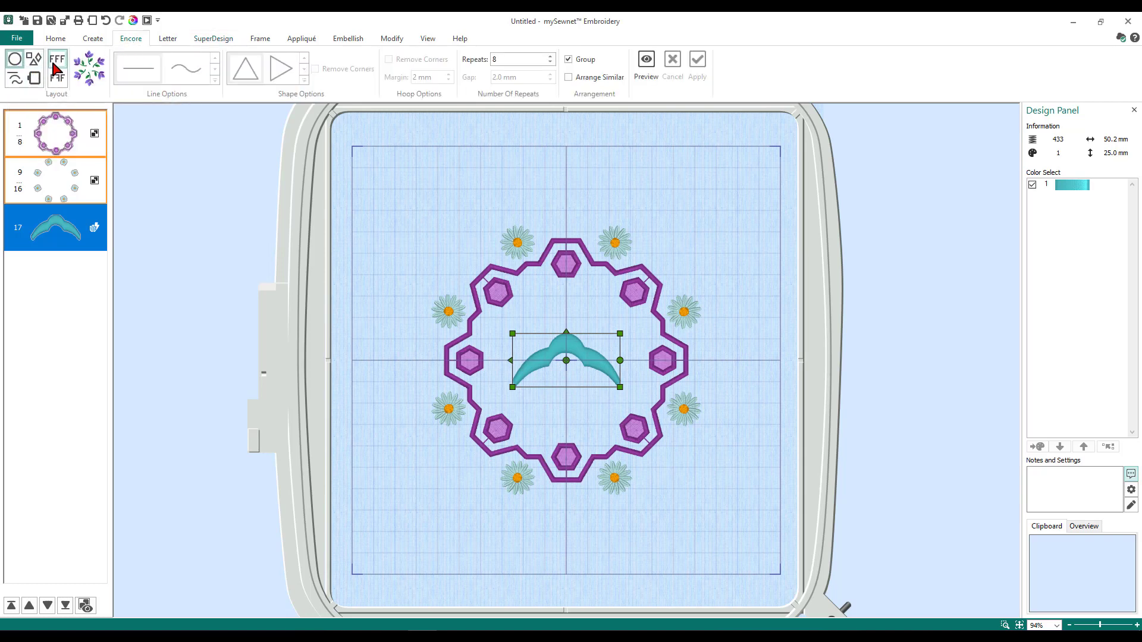
- Preview eight scallops in a circle, pull the ring inward, and apply it
left_click(647, 63)
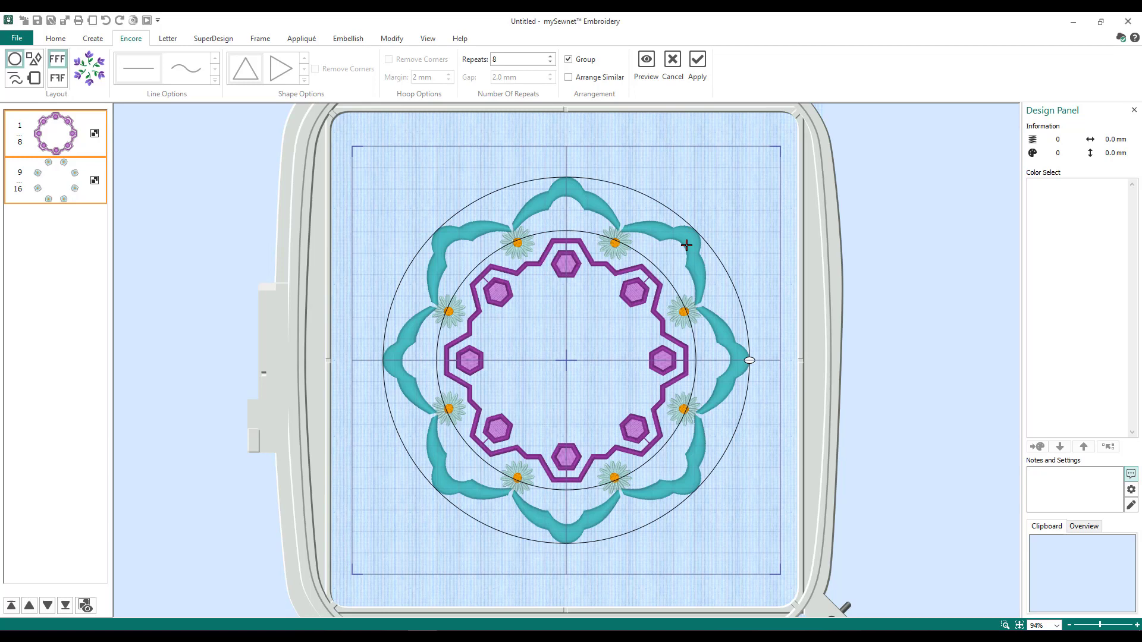
left_click_drag(687, 245, 687, 255)
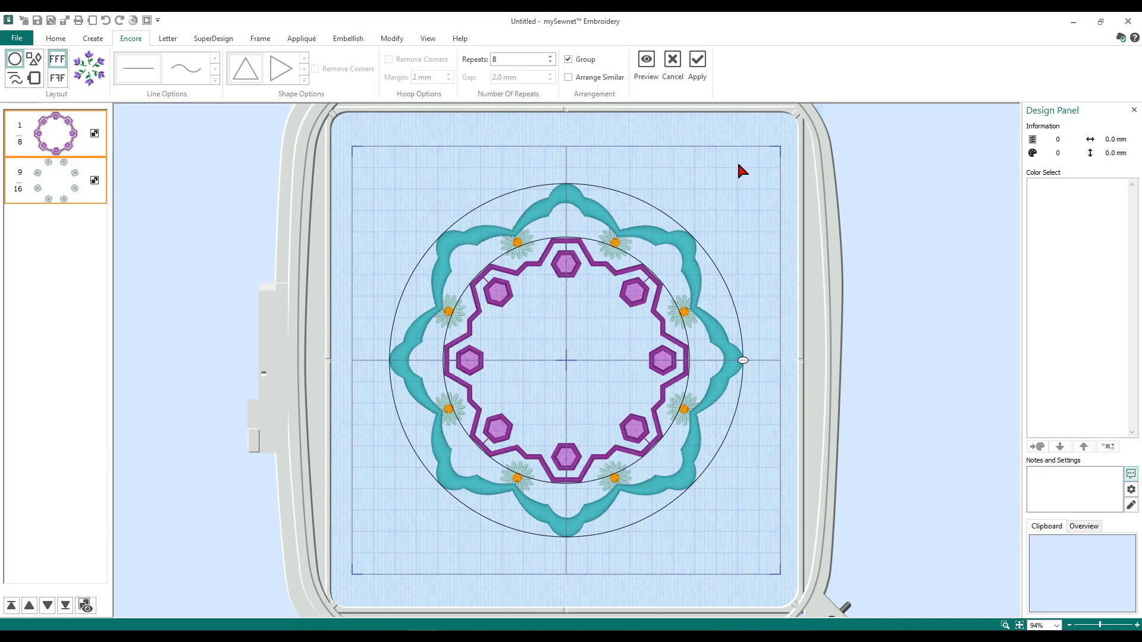
left_click(697, 70)
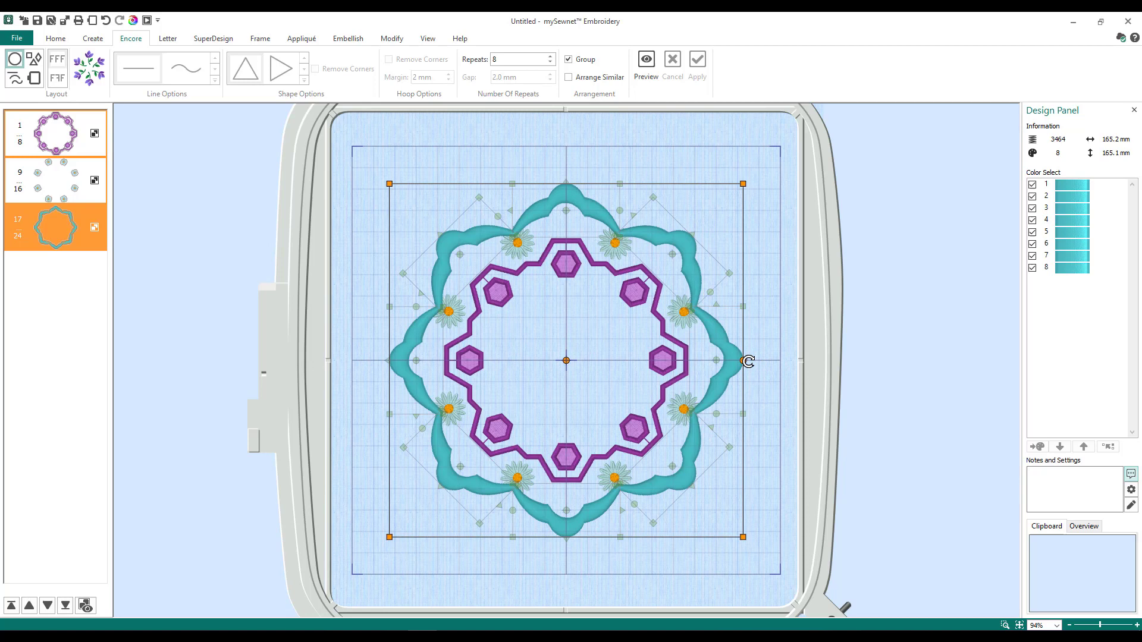
- Rotate the scallop border so each curve frames a daisy, then deselect
left_click_drag(748, 361, 740, 430)
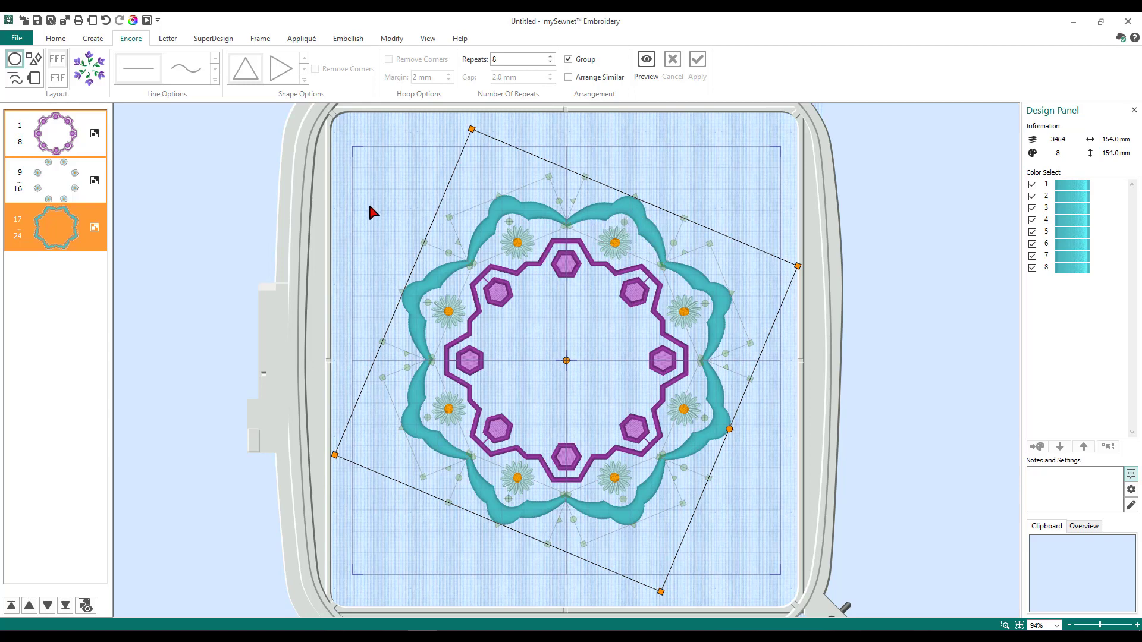
left_click(389, 217)
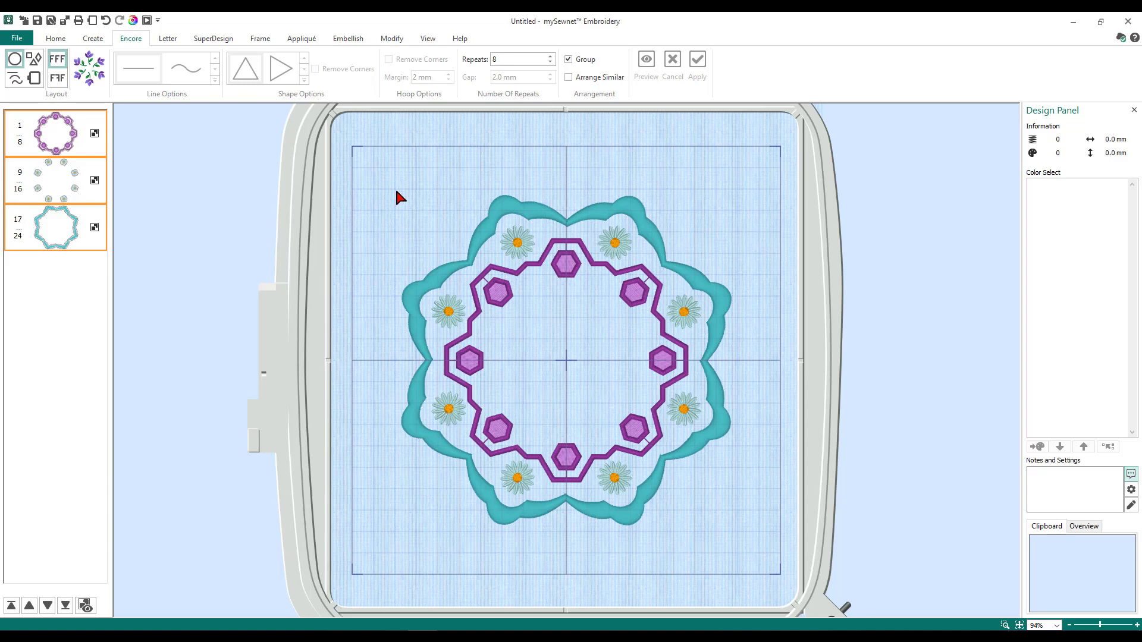
- Select the 17–24 teal scallop border group and return to the general Home tools
left_click(65, 242)
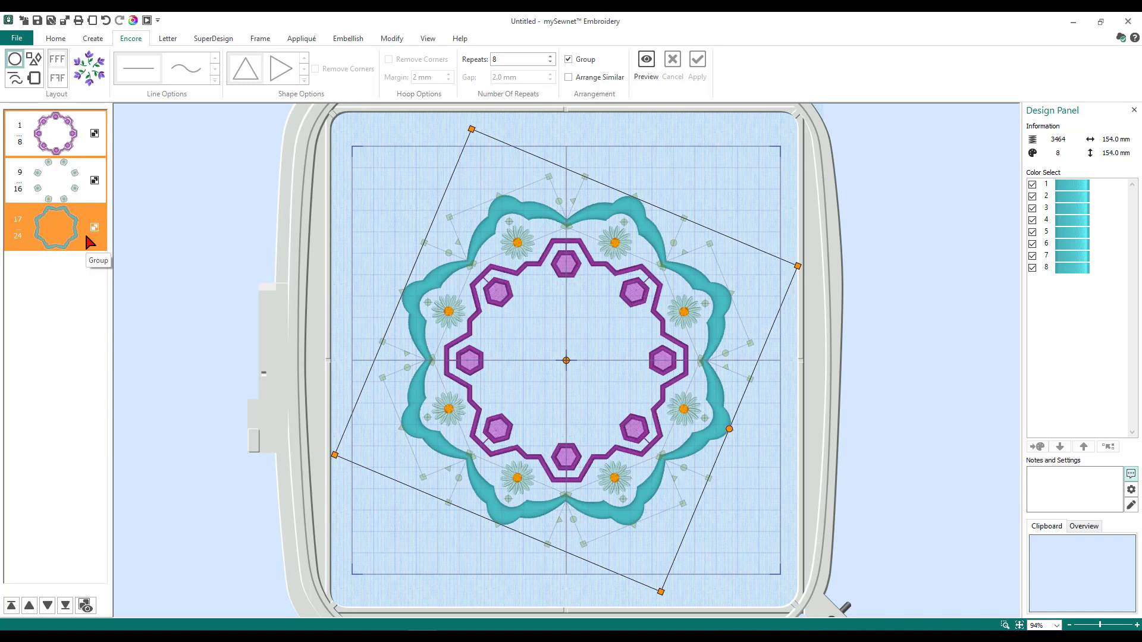
key("Escape")
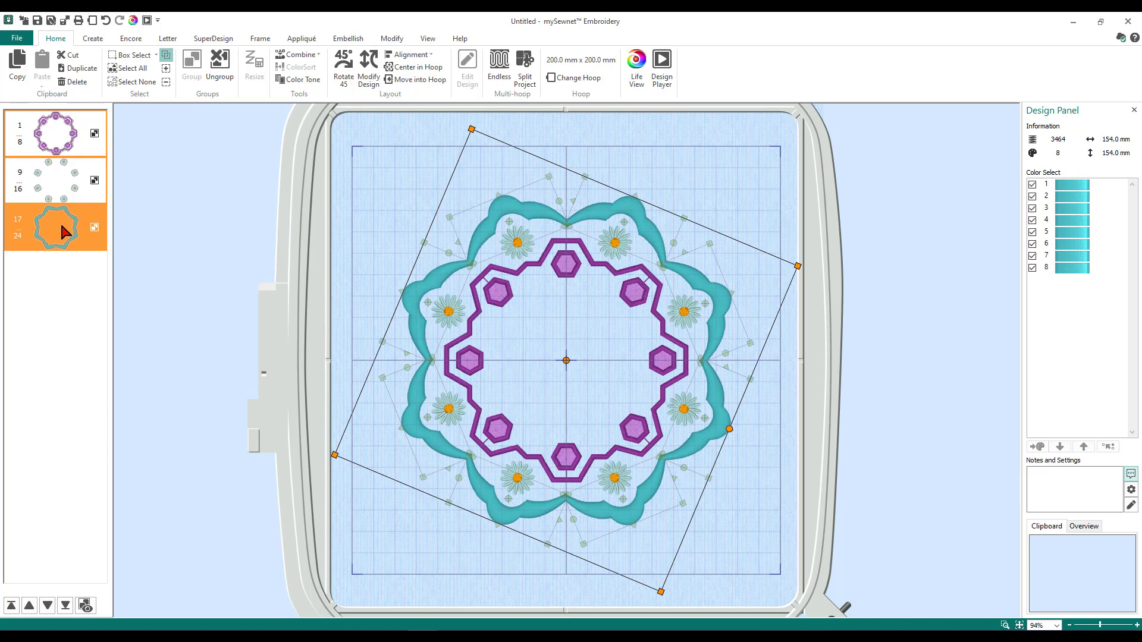
- Merge the eight scallop border pieces into one design with Combine Selected, then show the Appliqué tools
left_click(308, 57)
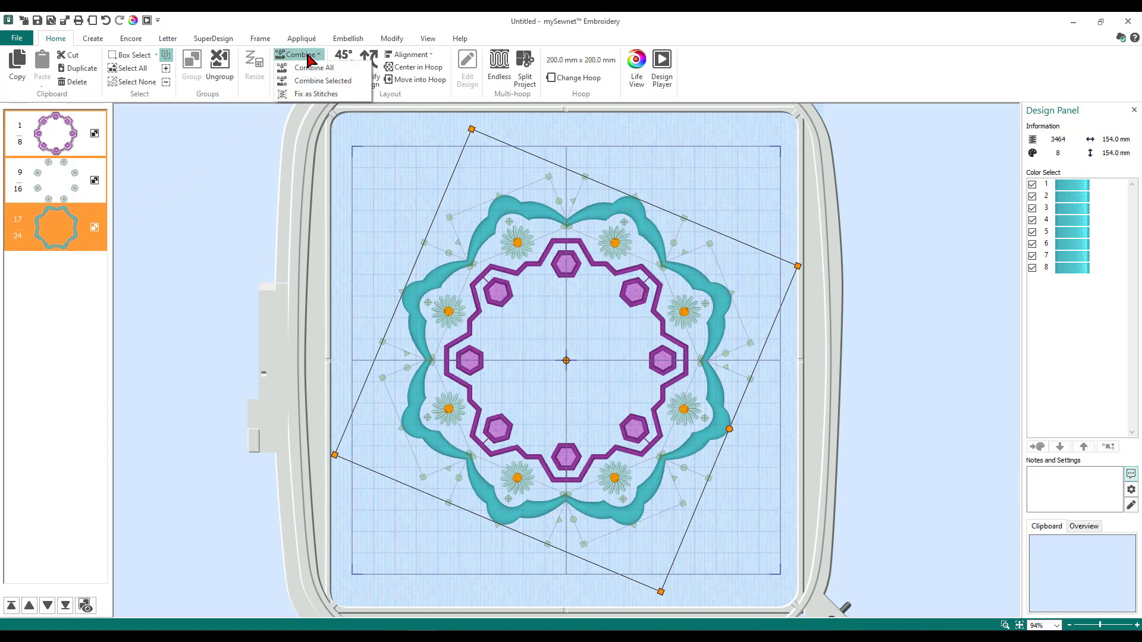
left_click(314, 83)
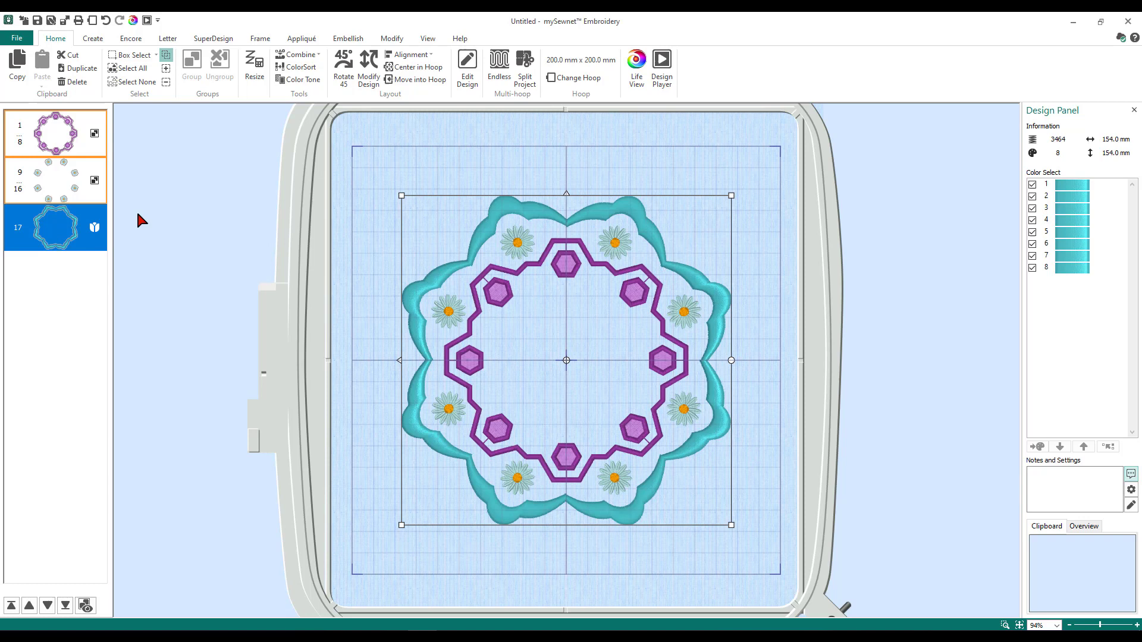
left_click(302, 39)
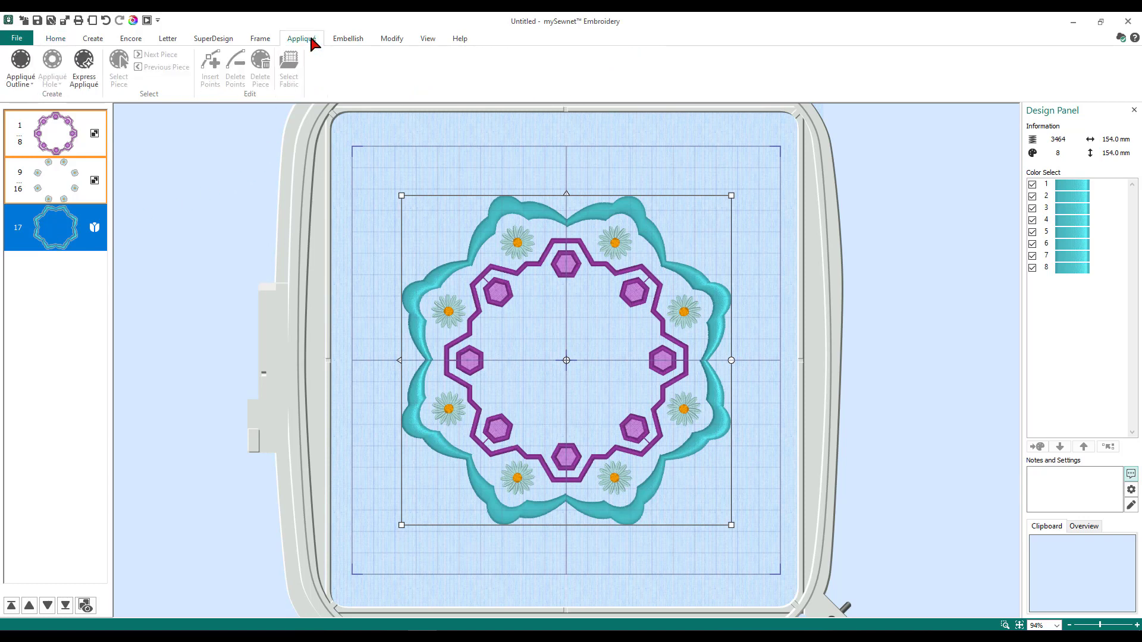
- Start a point-by-point appliqué outline at the teal border's top centre dip, zoomed in to 243%
left_click(22, 79)
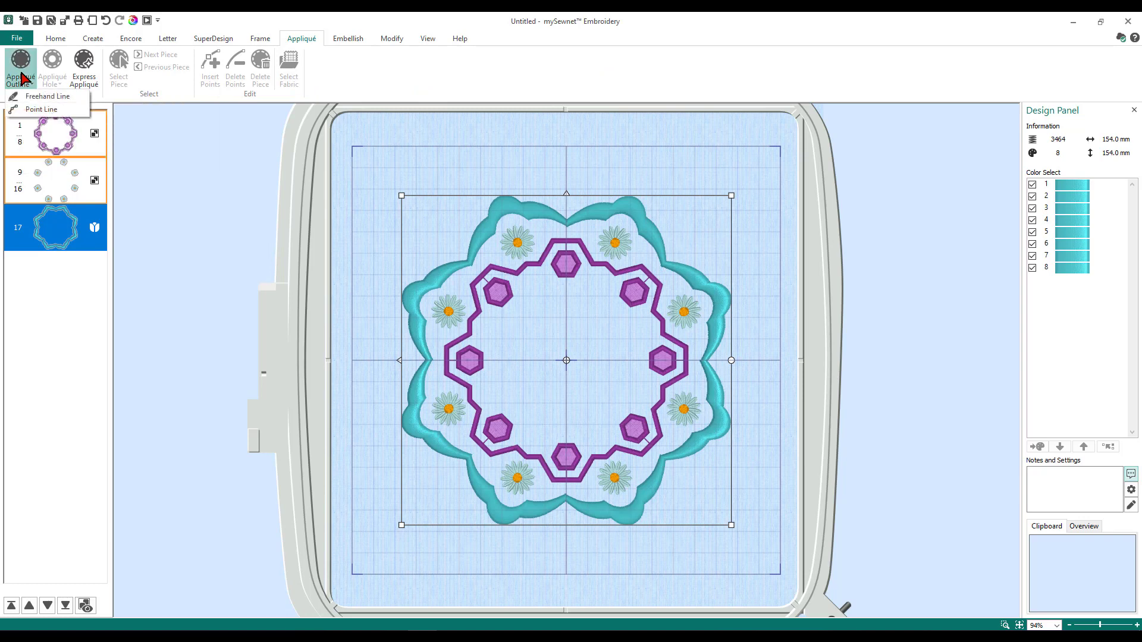
left_click(53, 110)
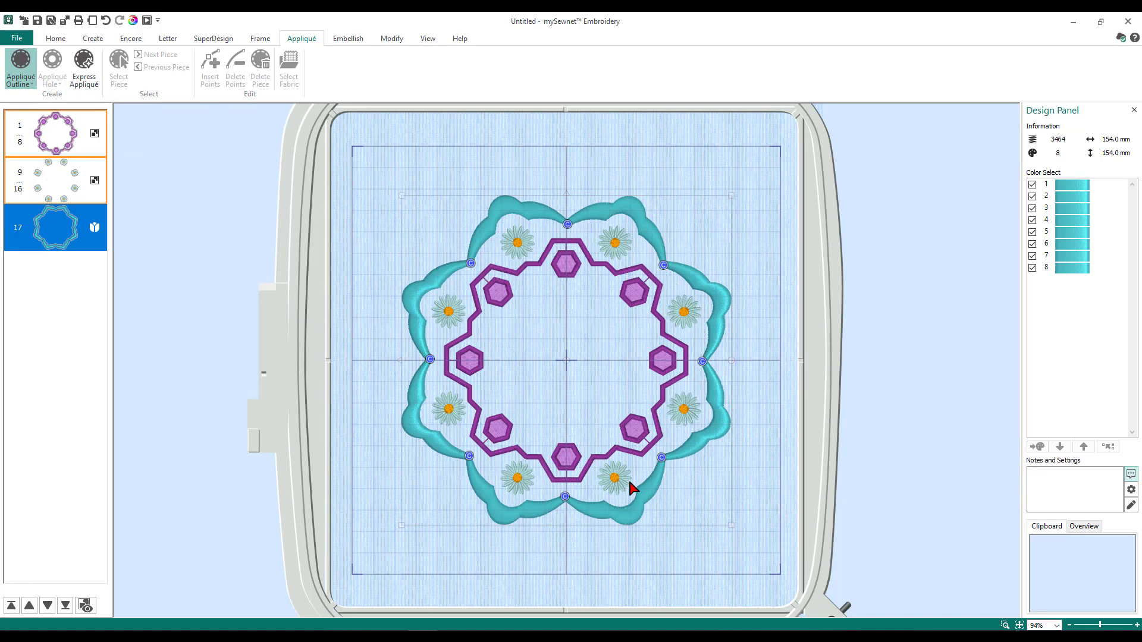
left_click(430, 361)
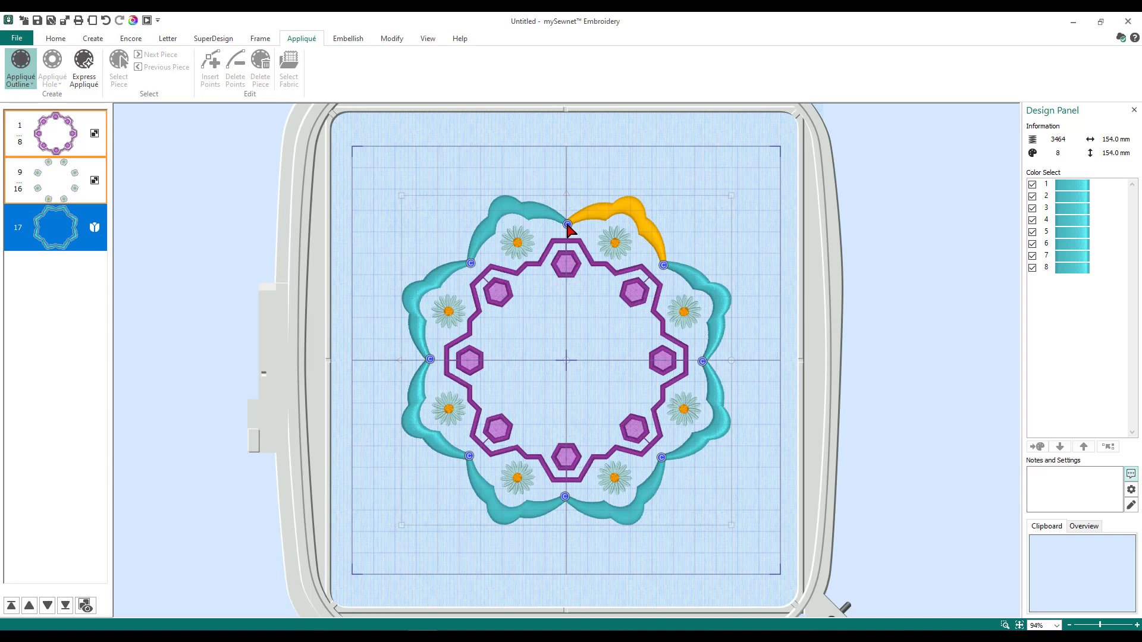
left_click(568, 225)
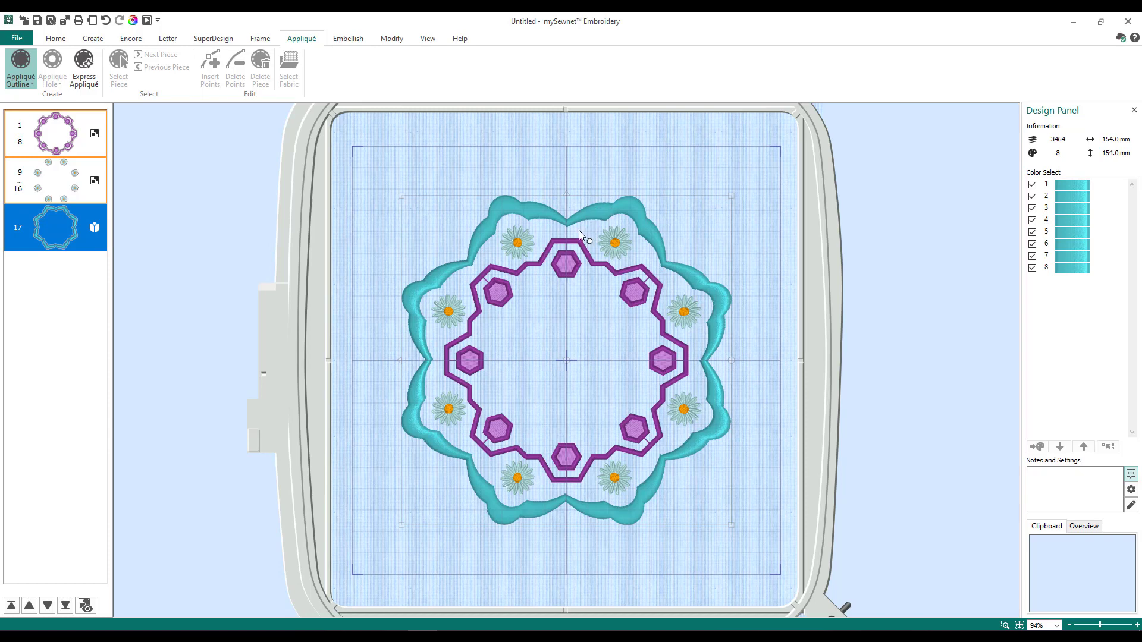
scroll(565, 264, "up", 1)
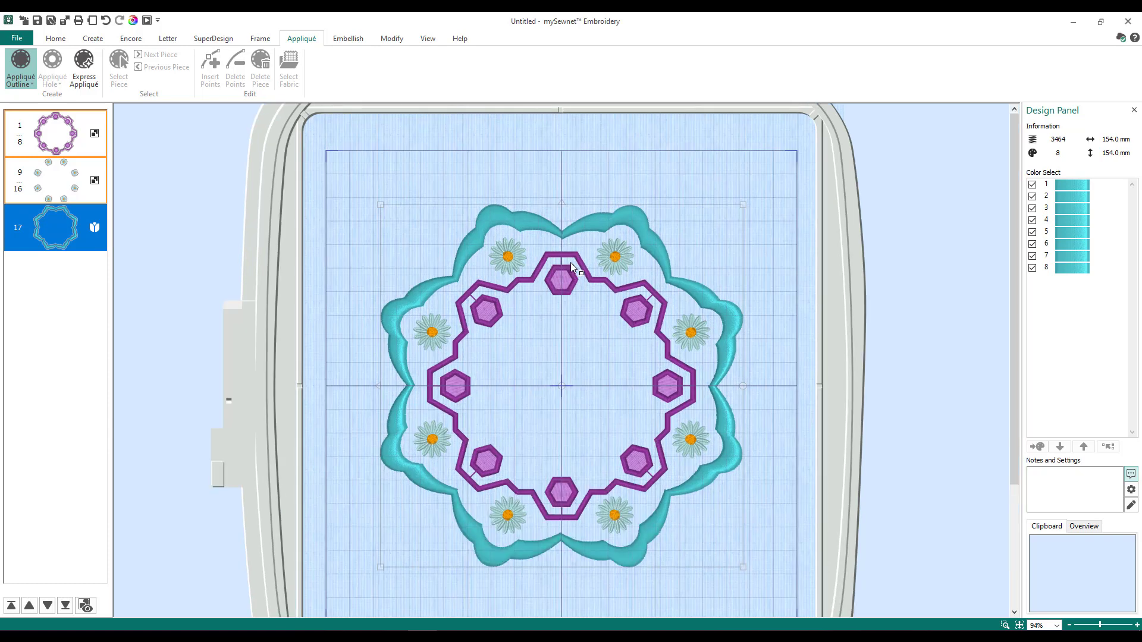
scroll(570, 262, "up", 2)
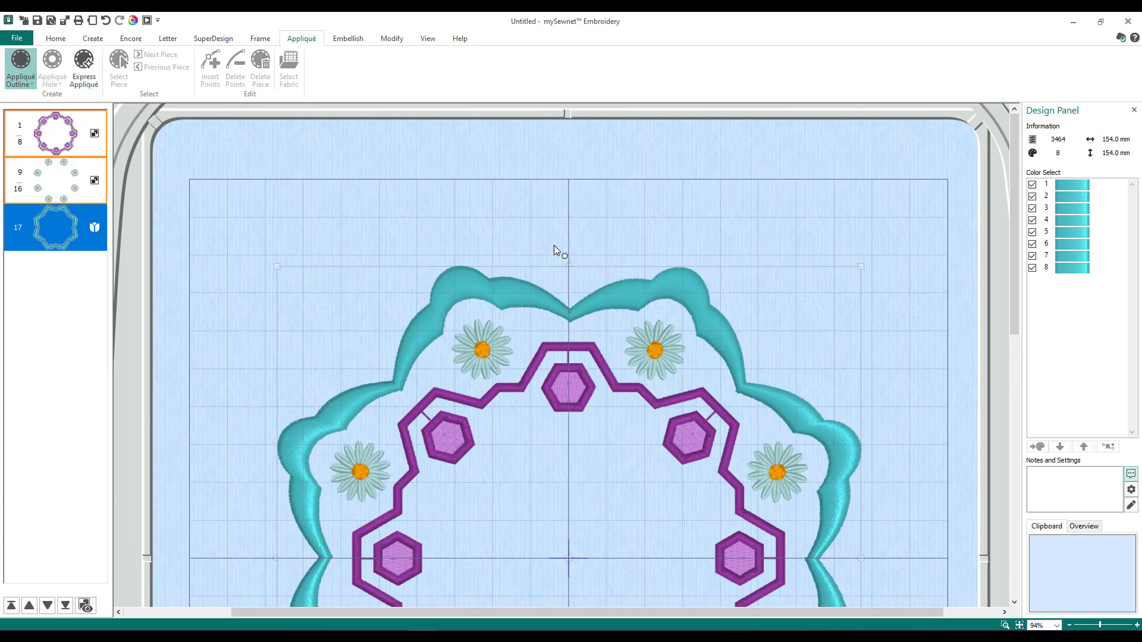
scroll(554, 246, "up", 3)
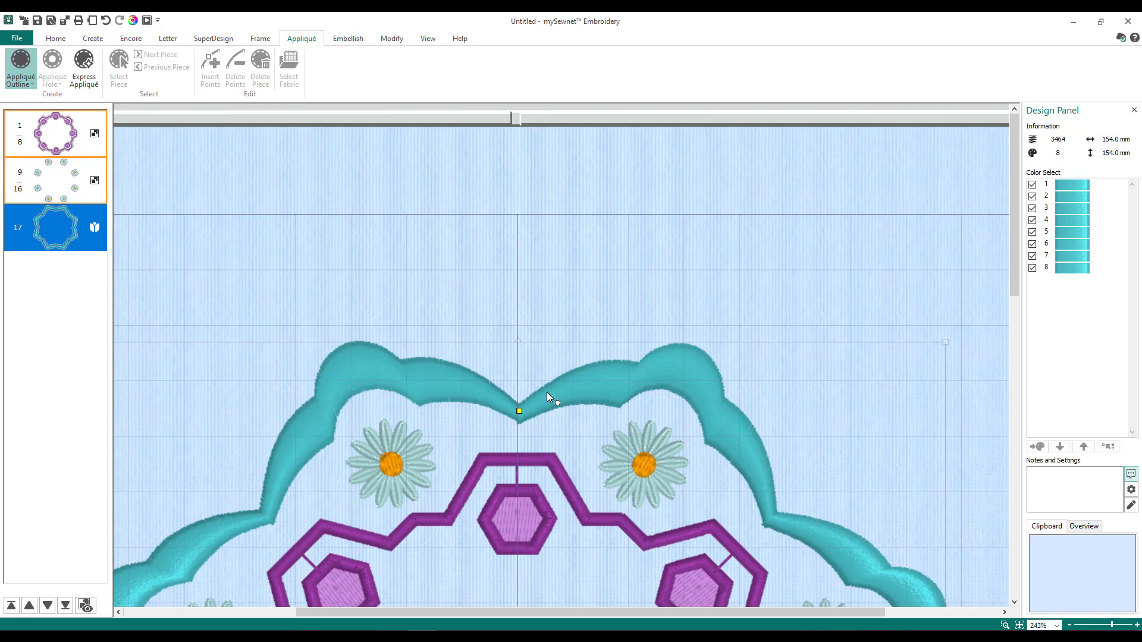
- Trace outline points over the first upper-right scallop down to the next dip
left_click(605, 371)
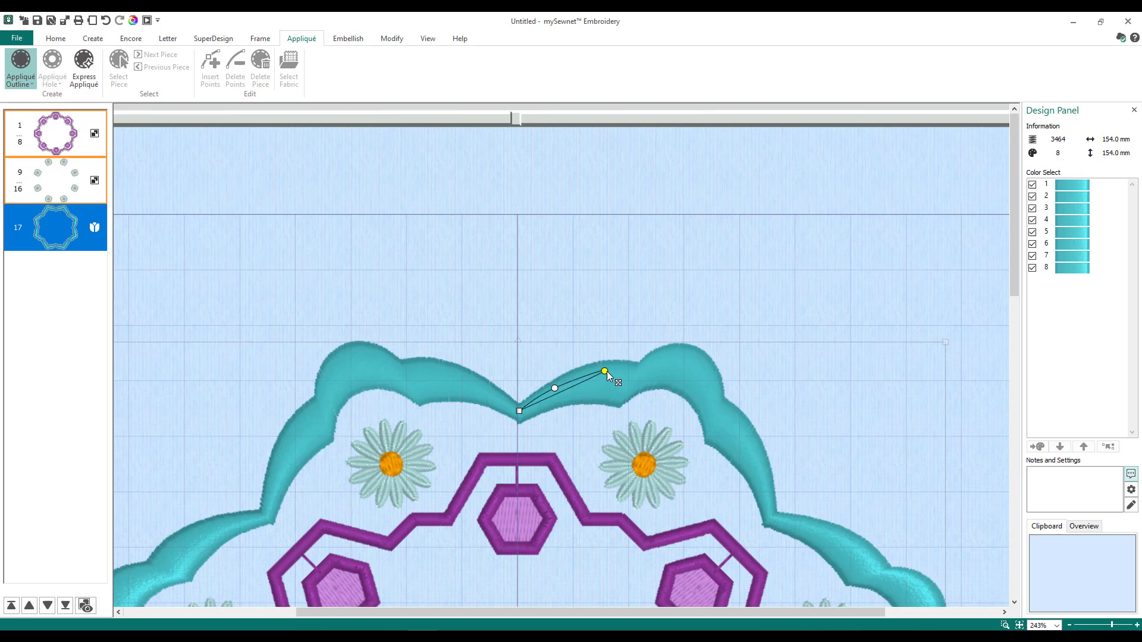
left_click(640, 369)
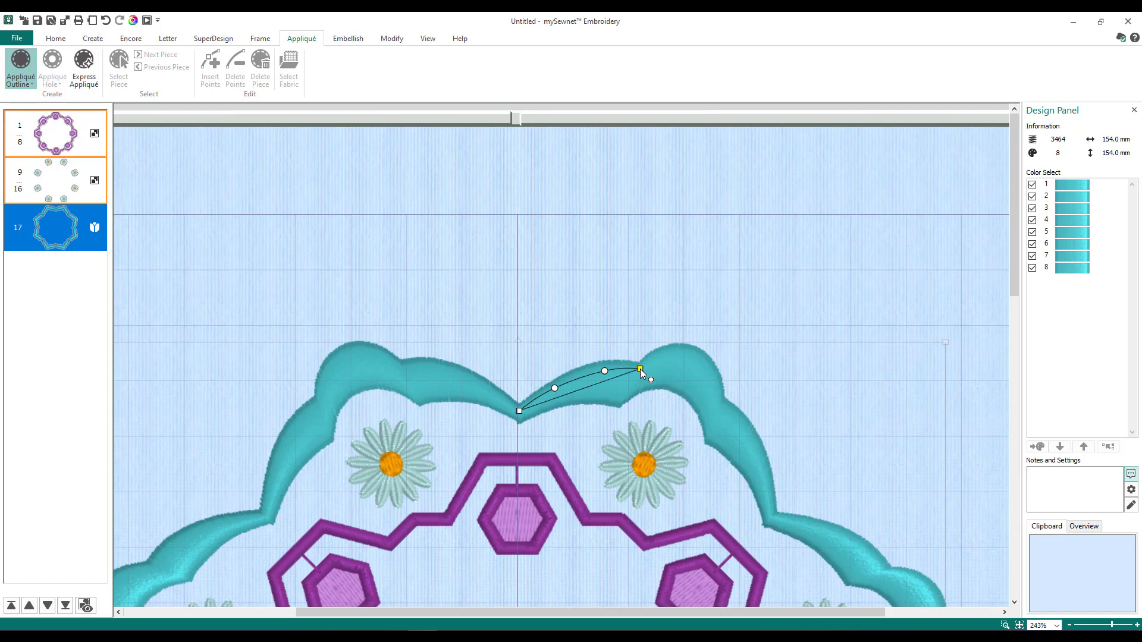
left_click(672, 352)
left_click(709, 364)
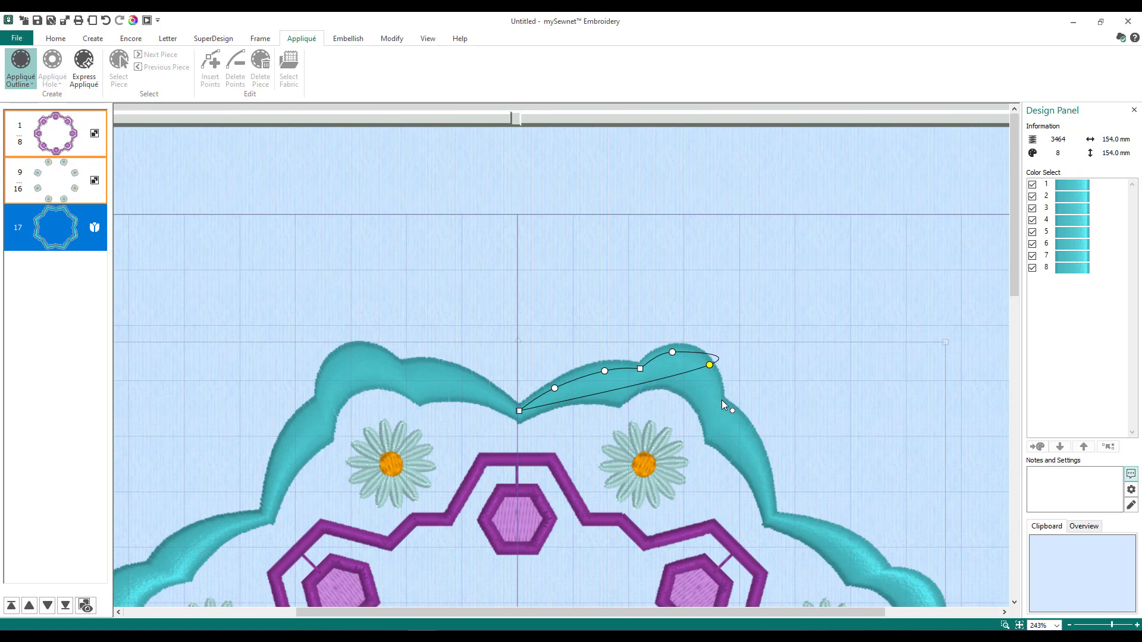
left_click(722, 400)
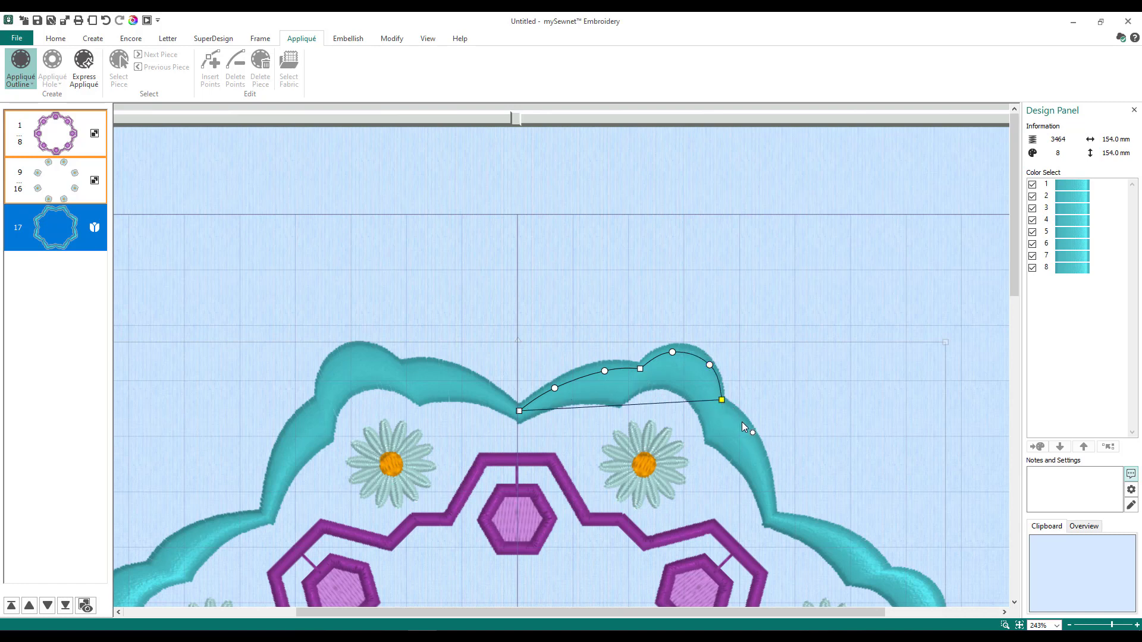
left_click(741, 422)
left_click(766, 465)
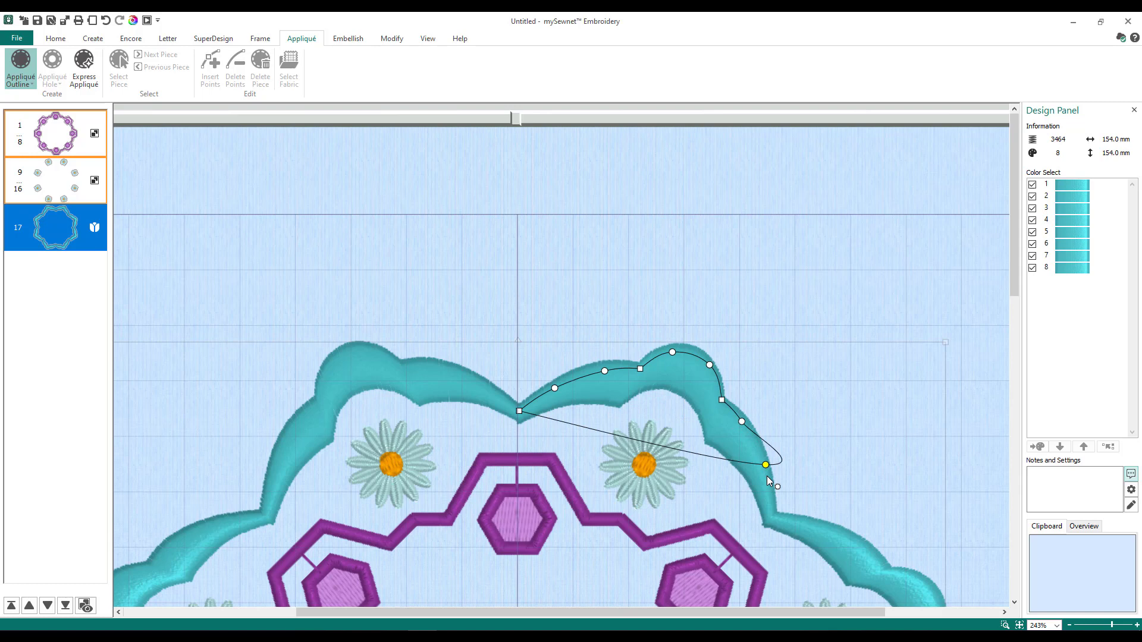
left_click(773, 516)
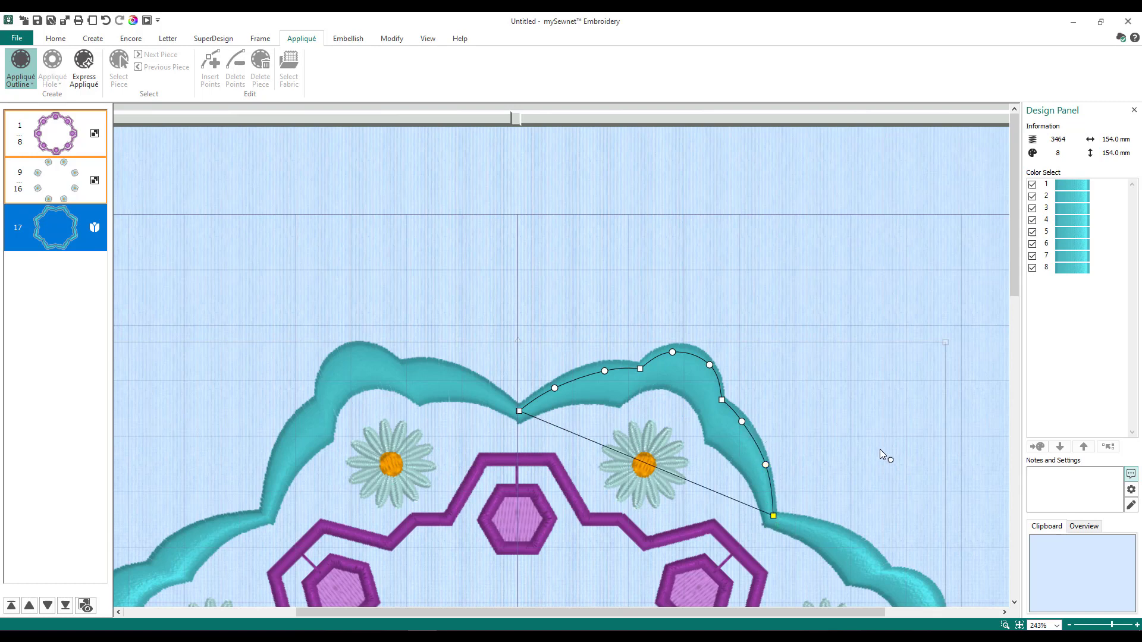
- Continue the outline over the next scallops to a corner beside the right daisy
scroll(880, 449, "down", 3)
scroll(884, 456, "down", 2)
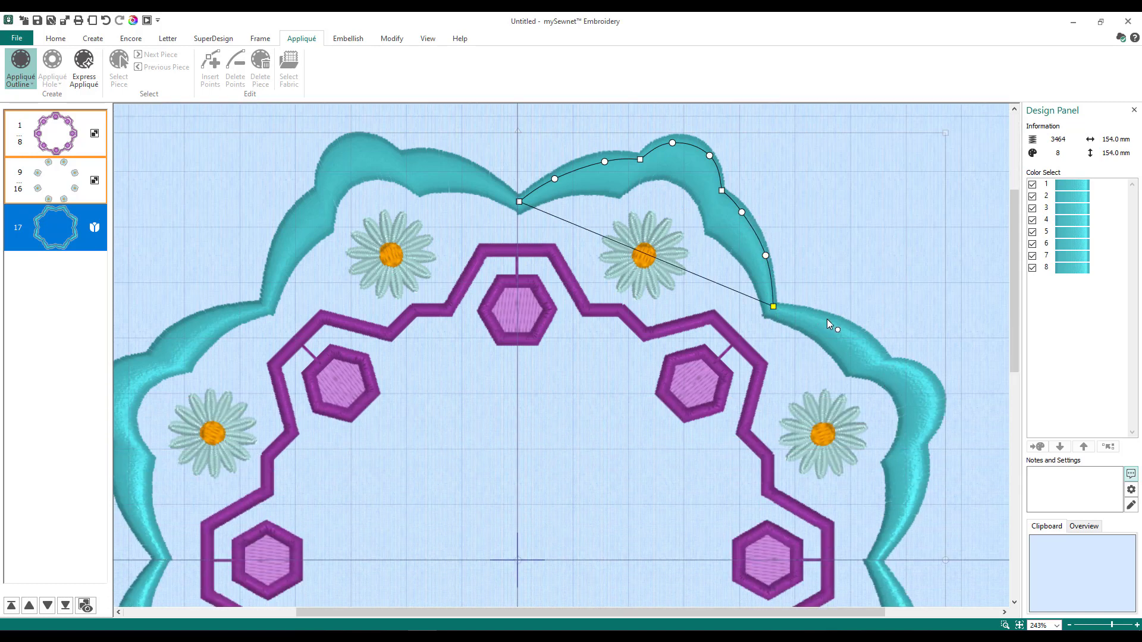
left_click(809, 315)
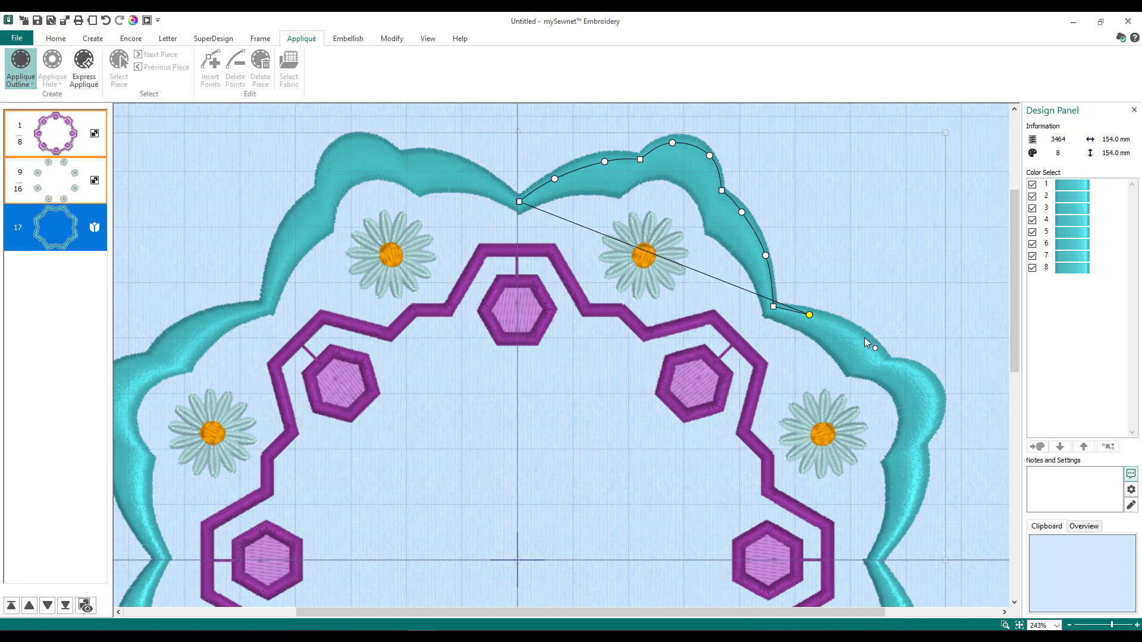
left_click(864, 338)
left_click(888, 363)
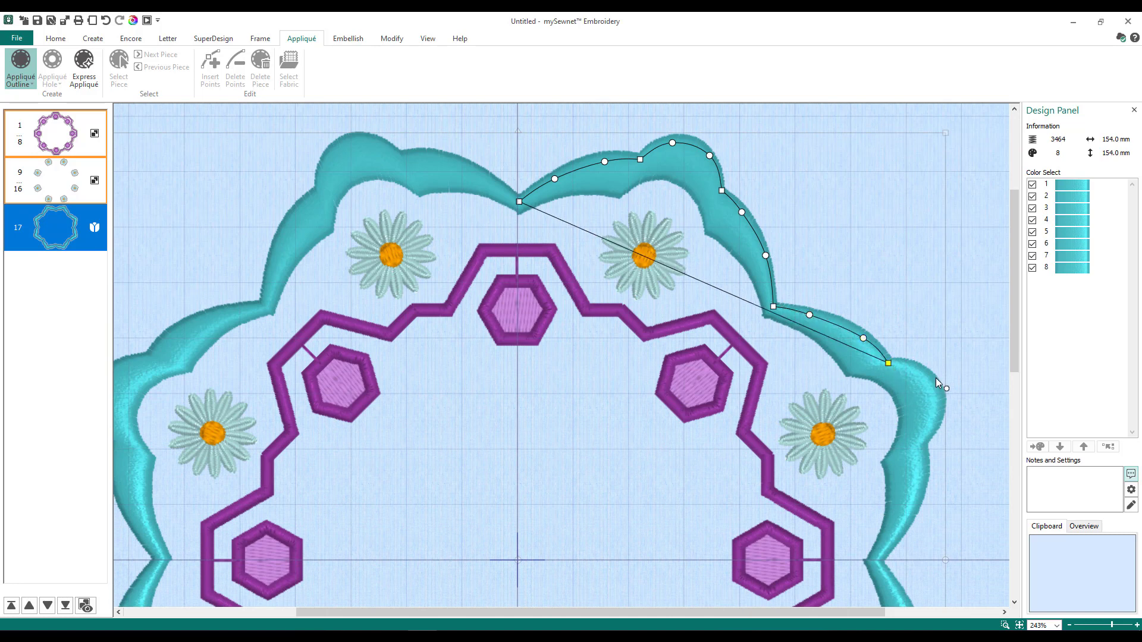
left_click(927, 376)
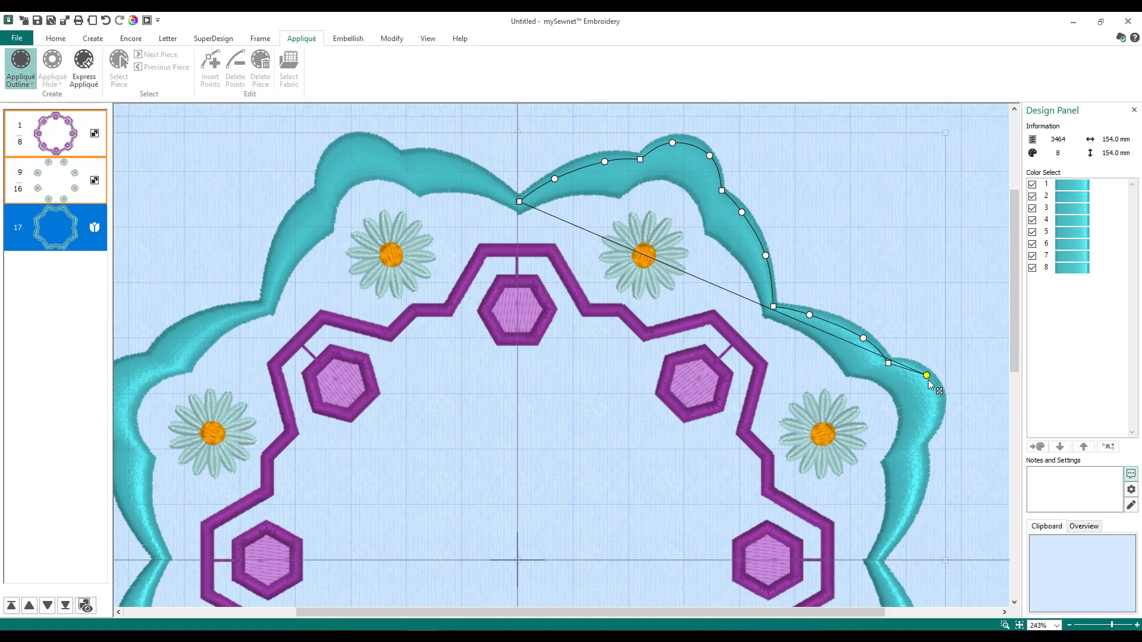
left_click(939, 412)
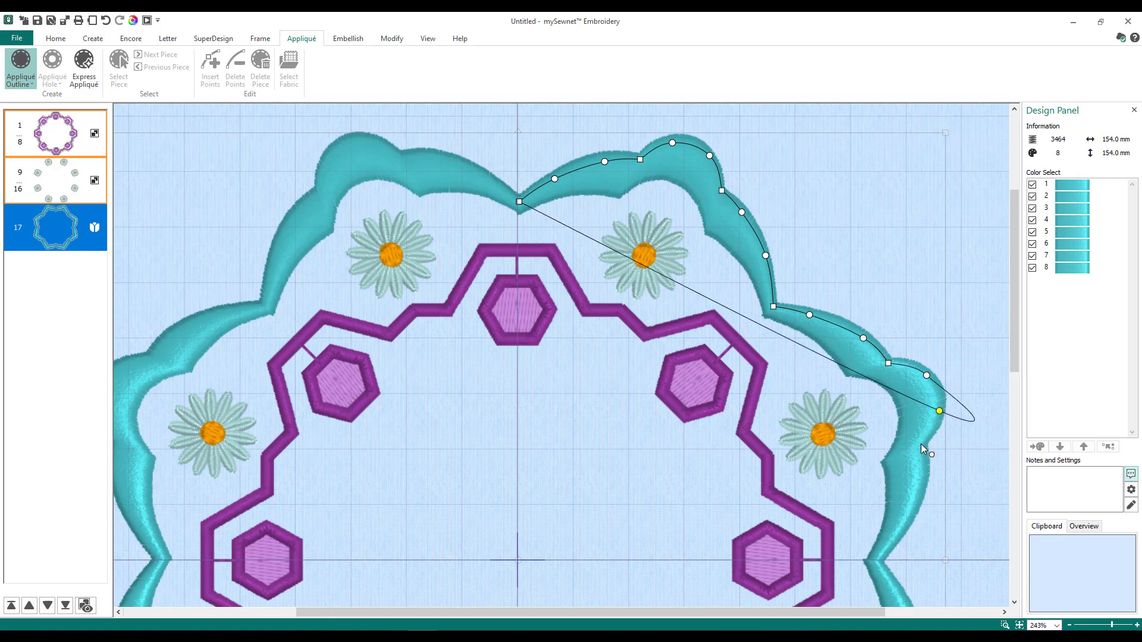
left_click(919, 445)
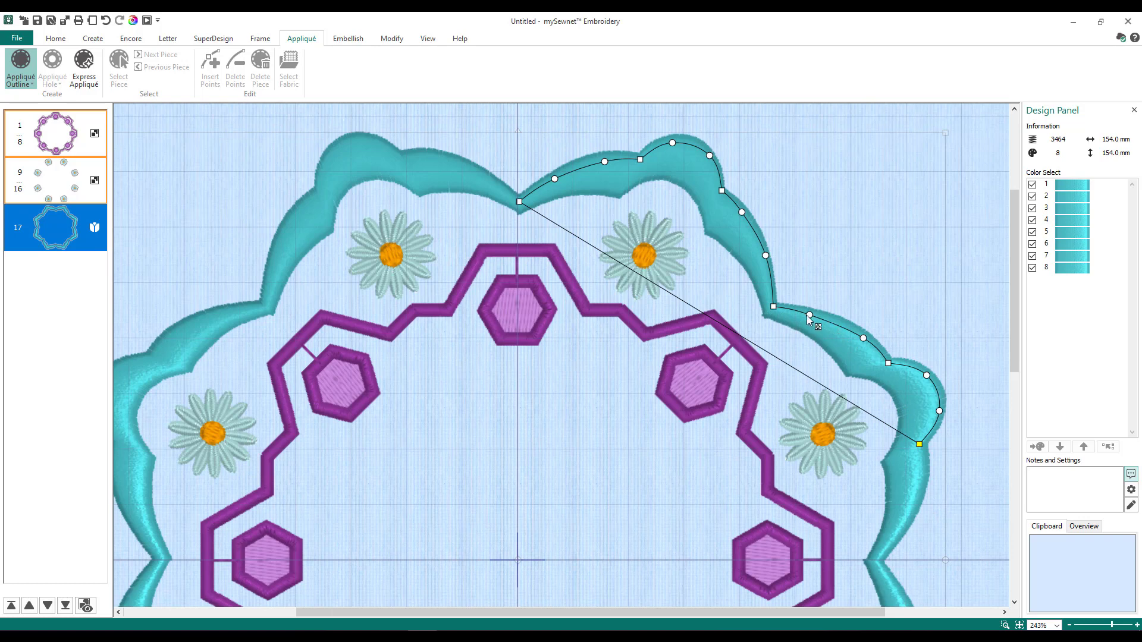
- Nudge an outline point right and turn the dip corner into a curve point
left_click_drag(812, 316, 820, 315)
right_click(771, 308)
scroll(950, 346, "down", 1)
scroll(951, 341, "down", 5)
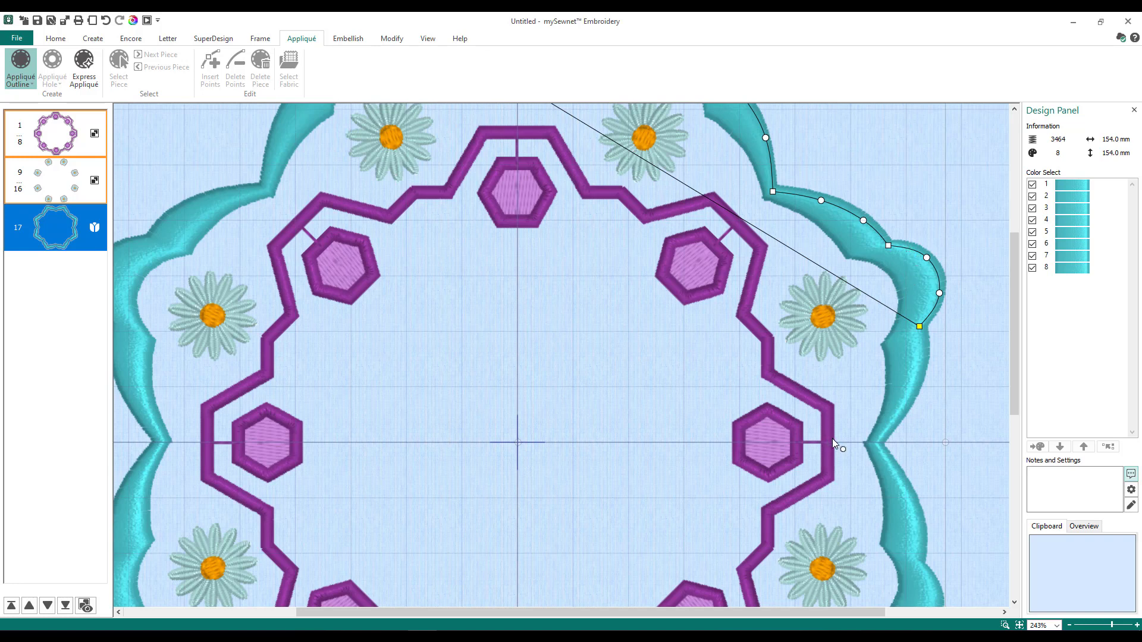
- Extend the outline down the right-side scallops to the lower-right dip
left_click(918, 373)
left_click(900, 409)
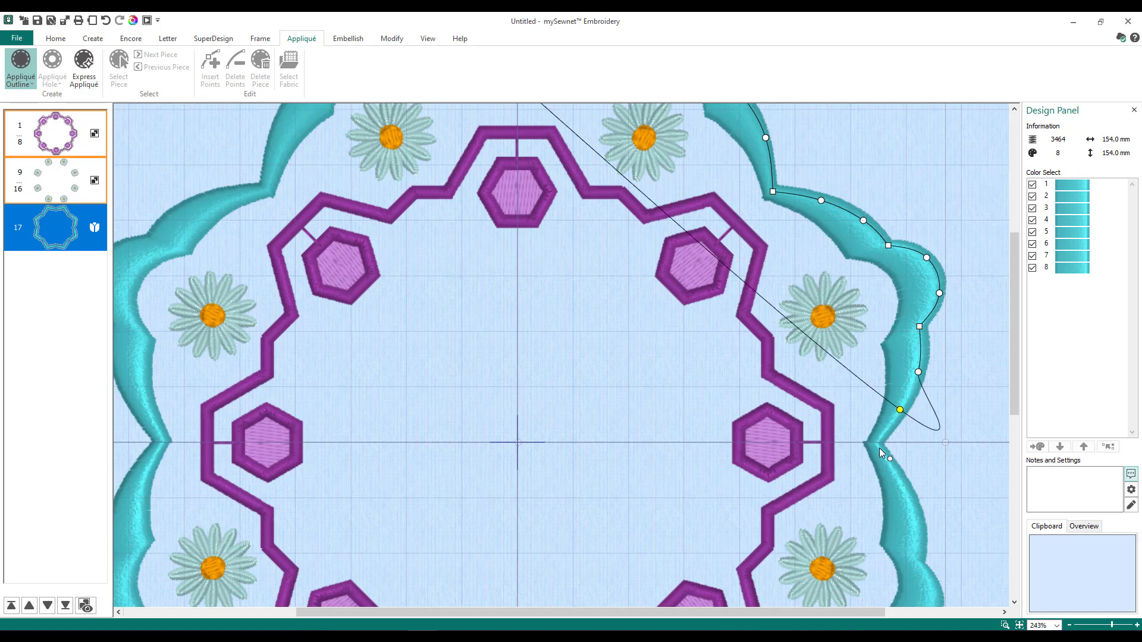
left_click(879, 444)
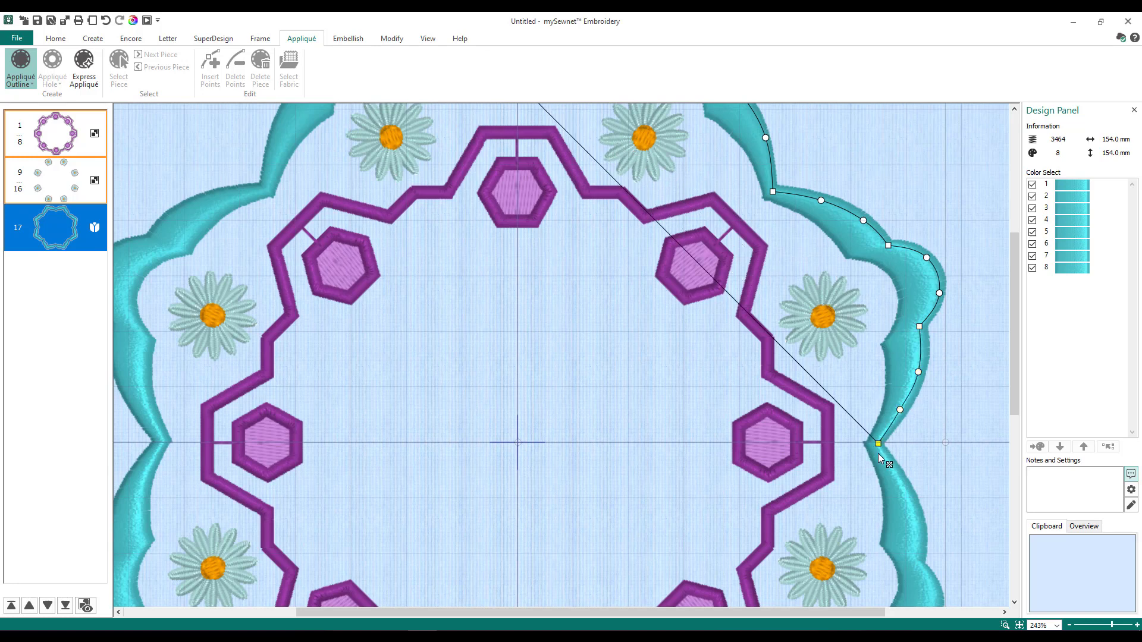
left_click(908, 491)
left_click(918, 530)
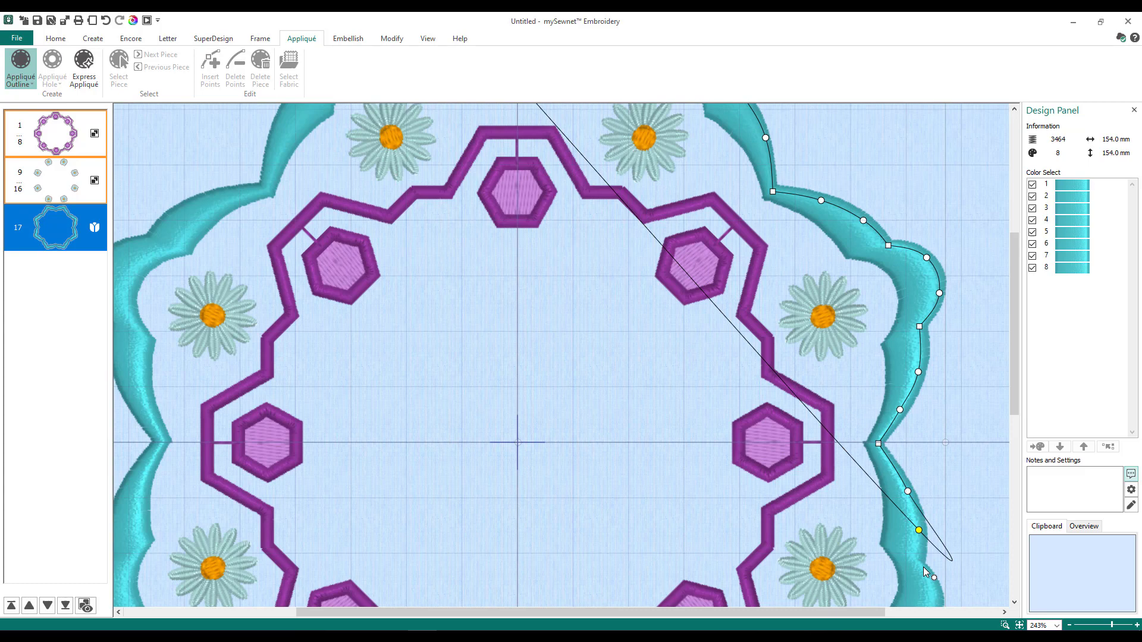
left_click(914, 563)
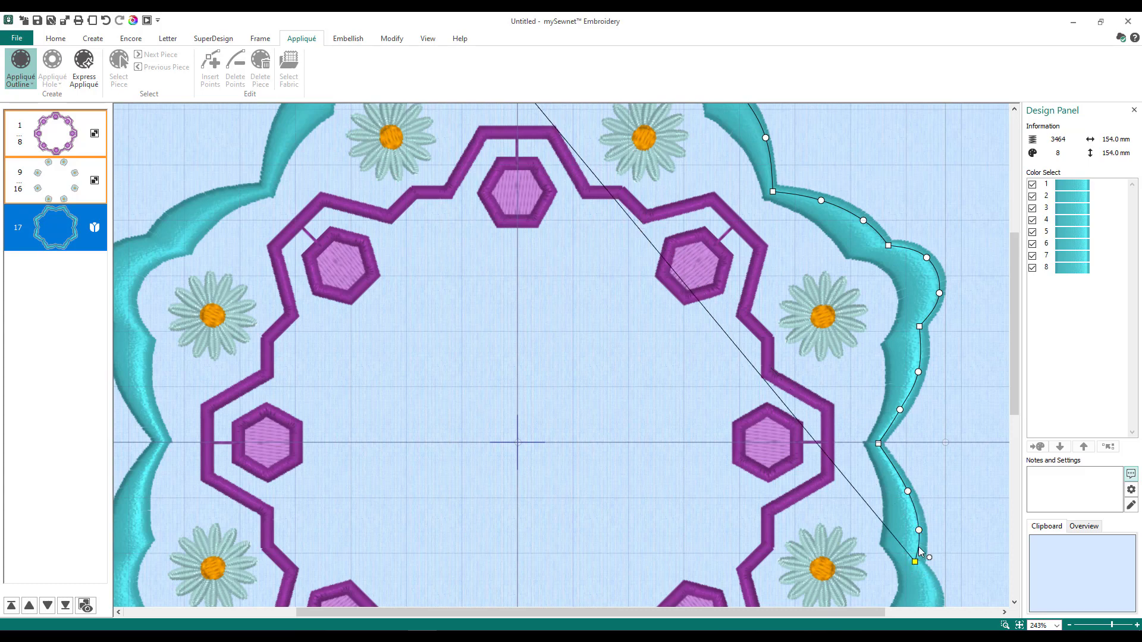
scroll(950, 473, "down", 5)
scroll(950, 473, "down", 1)
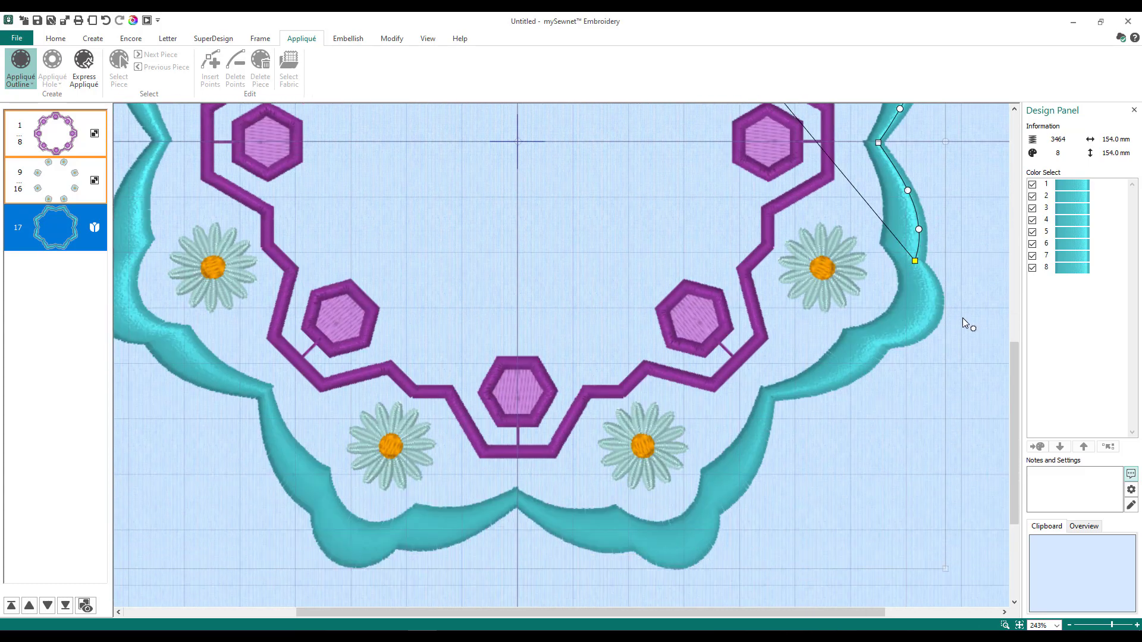
- Trace curve and corner points around the lower-right and across the bottom to the centre dip
left_click(937, 298)
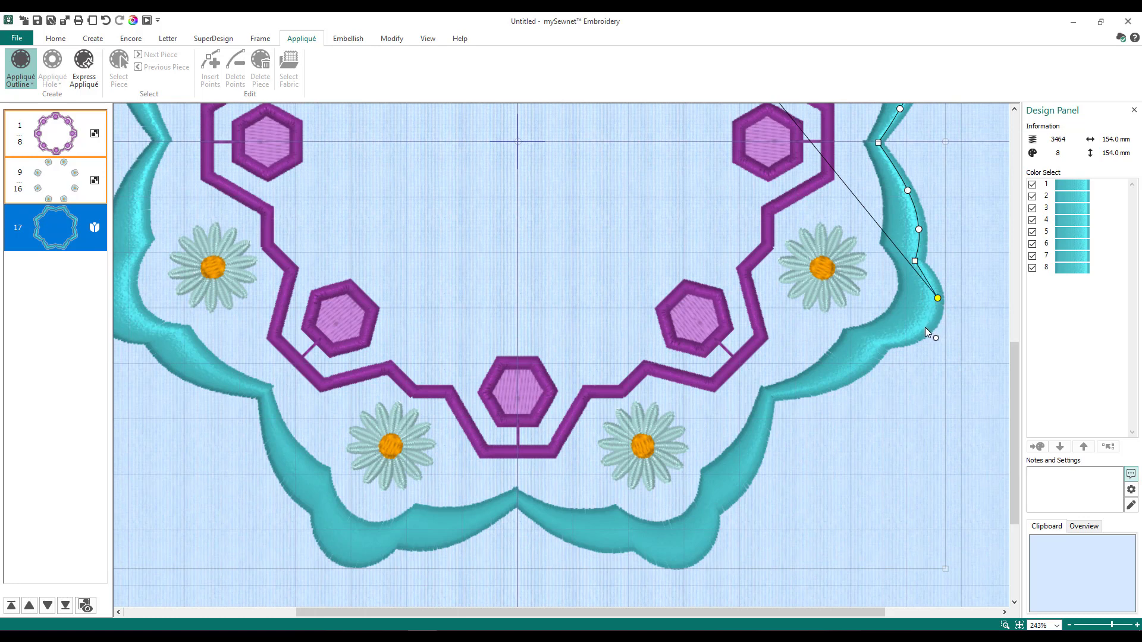
right_click(920, 329)
left_click(884, 341)
right_click(849, 375)
right_click(814, 386)
left_click(769, 396)
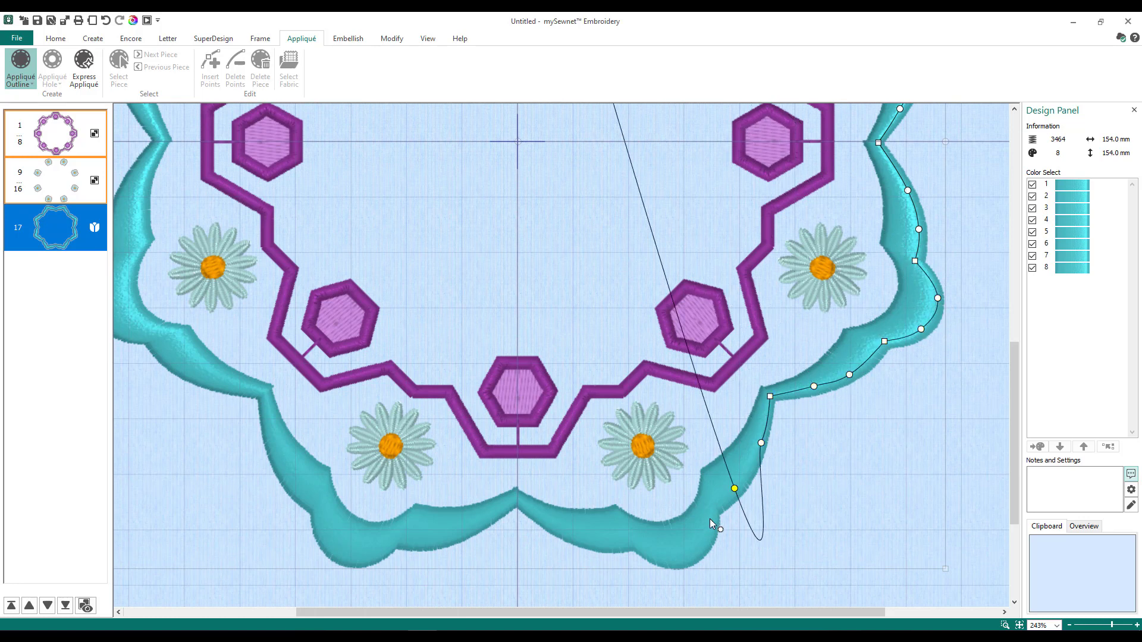
right_click(713, 511)
left_click(704, 544)
left_click(674, 559)
right_click(636, 542)
left_click(600, 541)
left_click(553, 523)
right_click(519, 501)
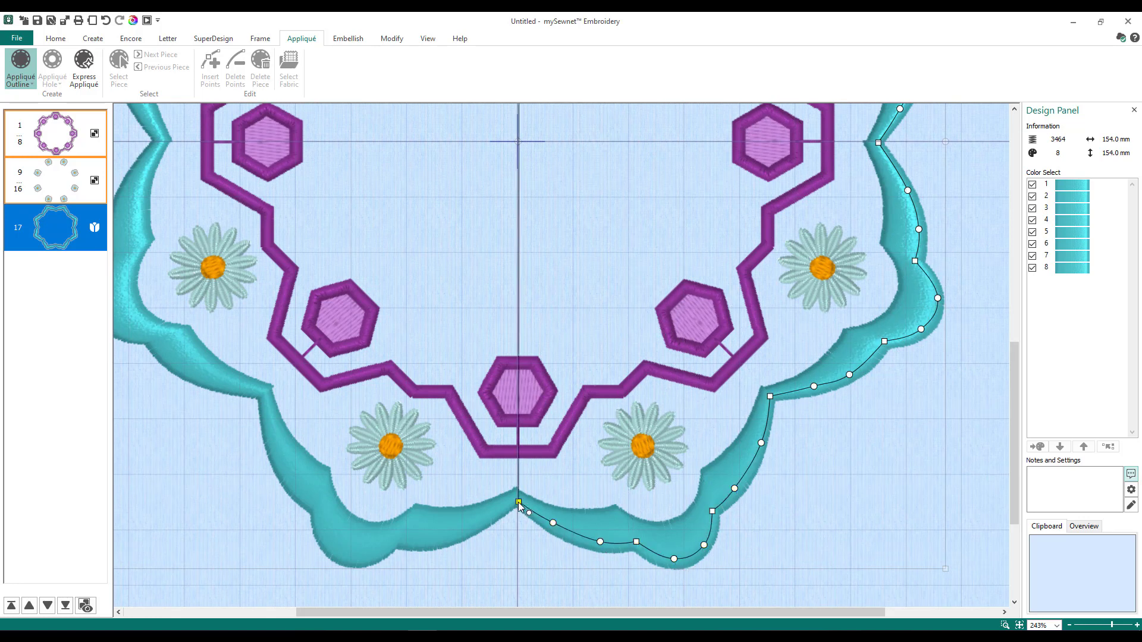
- Continue the outline around the lower-left scallops and up the left edge
left_click(476, 525)
left_click(432, 542)
right_click(396, 539)
left_click(371, 557)
left_click(330, 547)
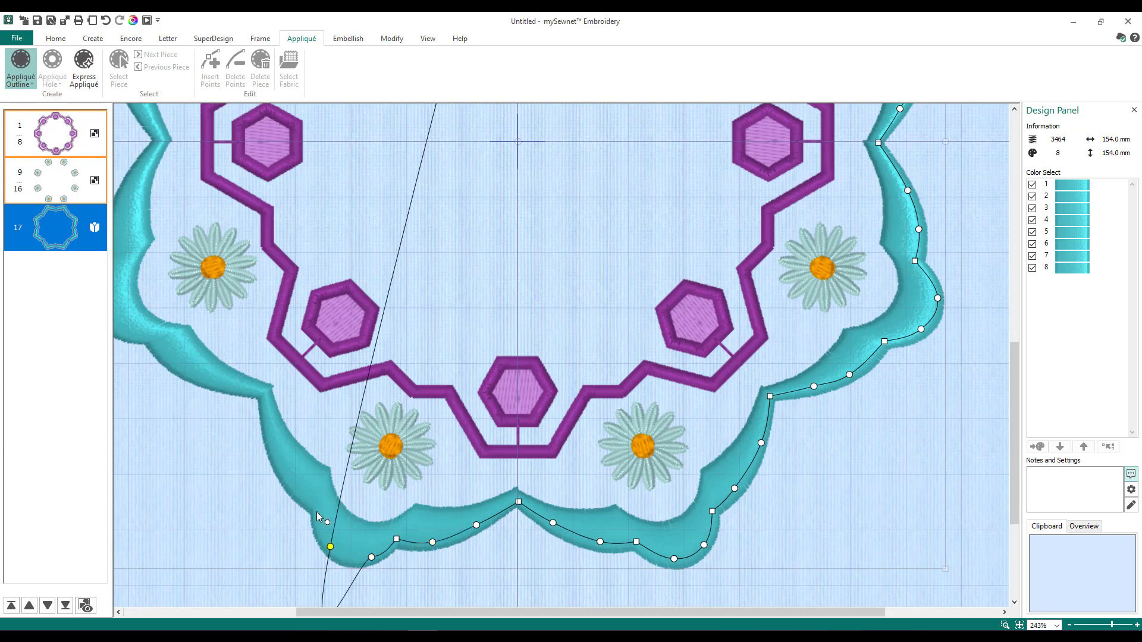
right_click(319, 510)
left_click(296, 486)
left_click(271, 443)
right_click(263, 393)
left_click(220, 384)
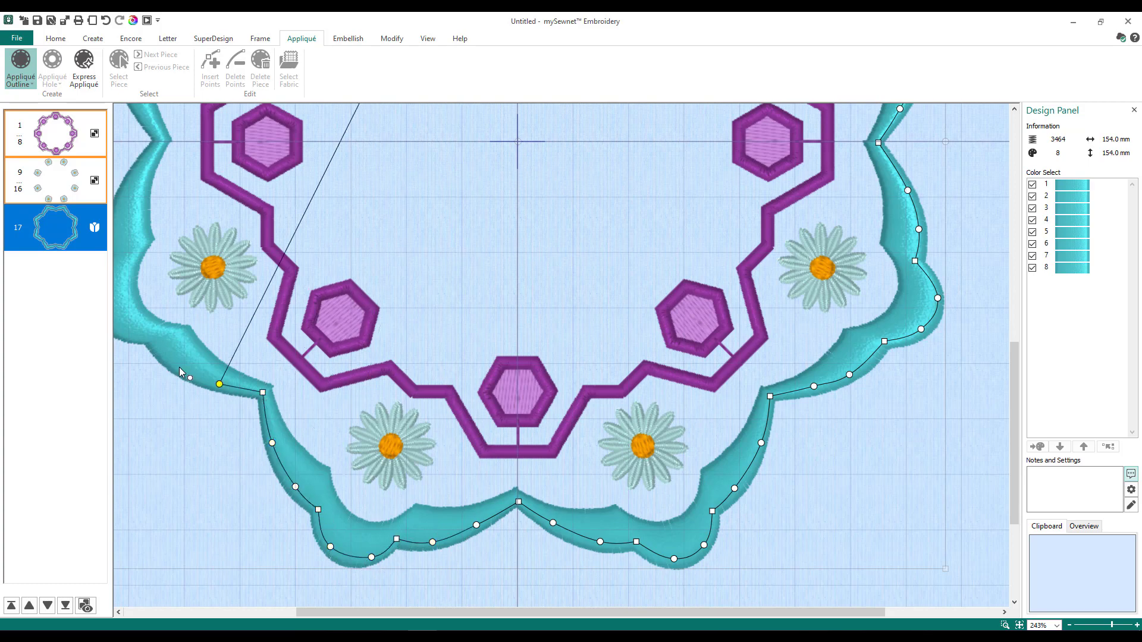
left_click(180, 367)
right_click(154, 338)
scroll(155, 339, "left", 3)
scroll(201, 441, "up", 5)
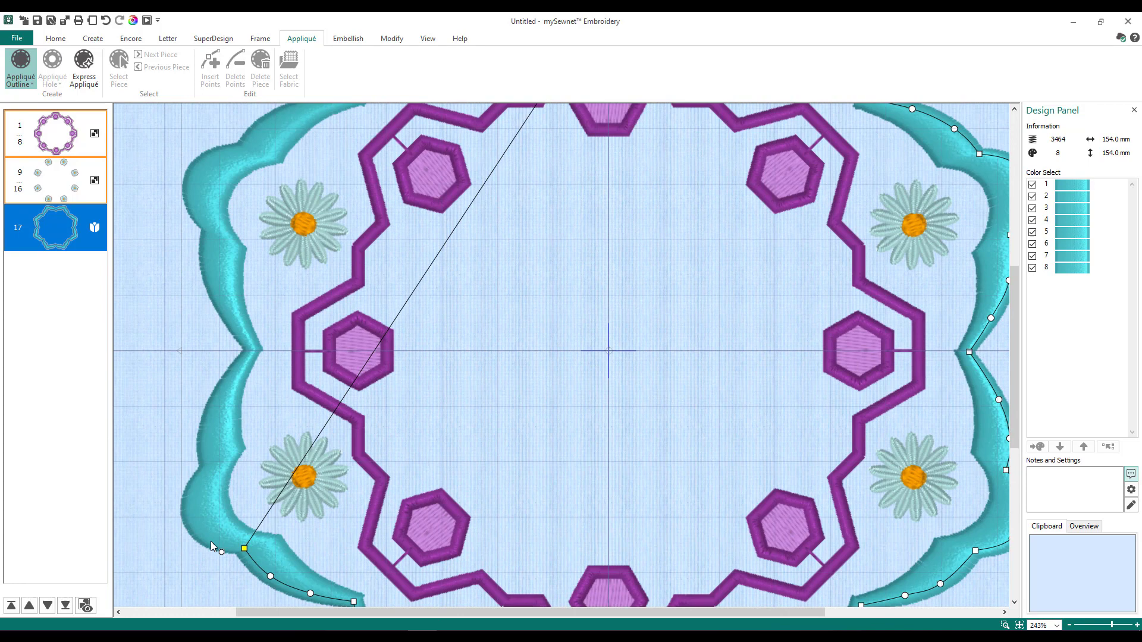
- Trace the left scallop up to a sharp corner at the upper-left border
left_click(210, 541)
left_click(188, 505)
right_click(205, 463)
left_click(209, 423)
left_click(228, 381)
right_click(250, 350)
left_click(224, 308)
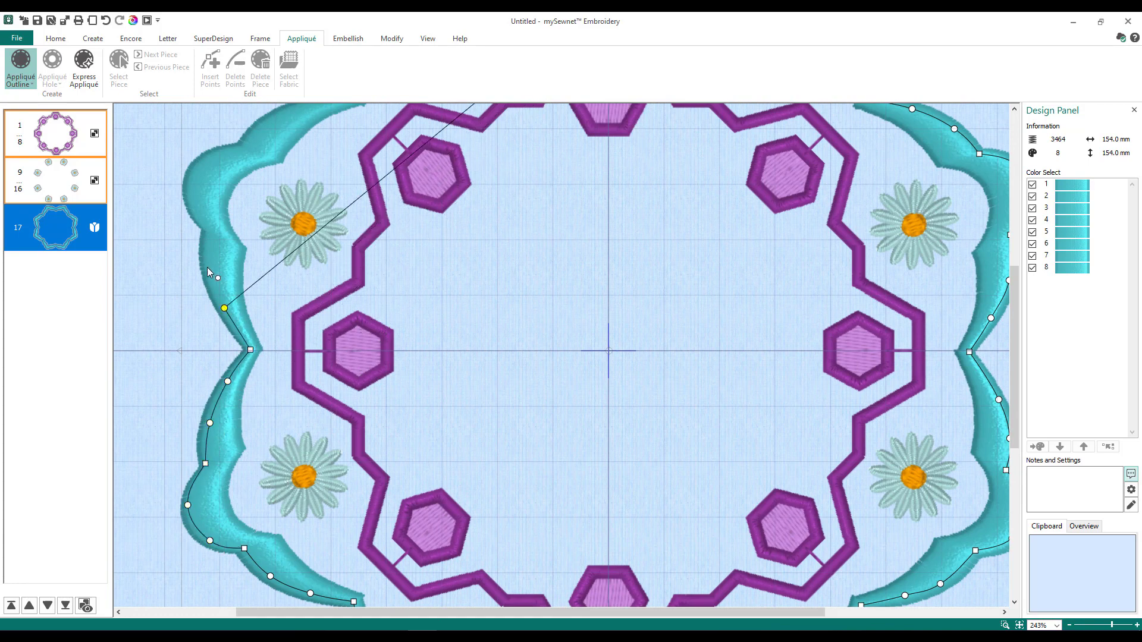
left_click(207, 267)
right_click(212, 229)
left_click(191, 195)
left_click(214, 158)
right_click(243, 148)
- Add curve and corner points over the upper-left scallops toward the top
scroll(243, 152, "up", 3)
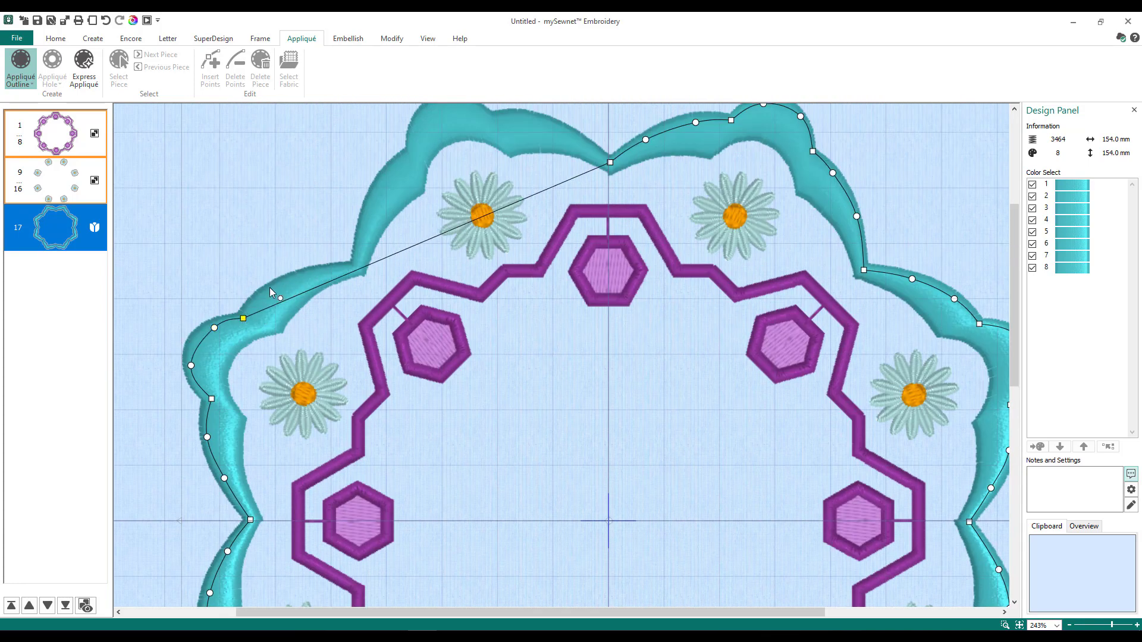
left_click(271, 289)
left_click(308, 274)
right_click(358, 268)
left_click(365, 217)
left_click(389, 176)
right_click(412, 153)
left_click(424, 113)
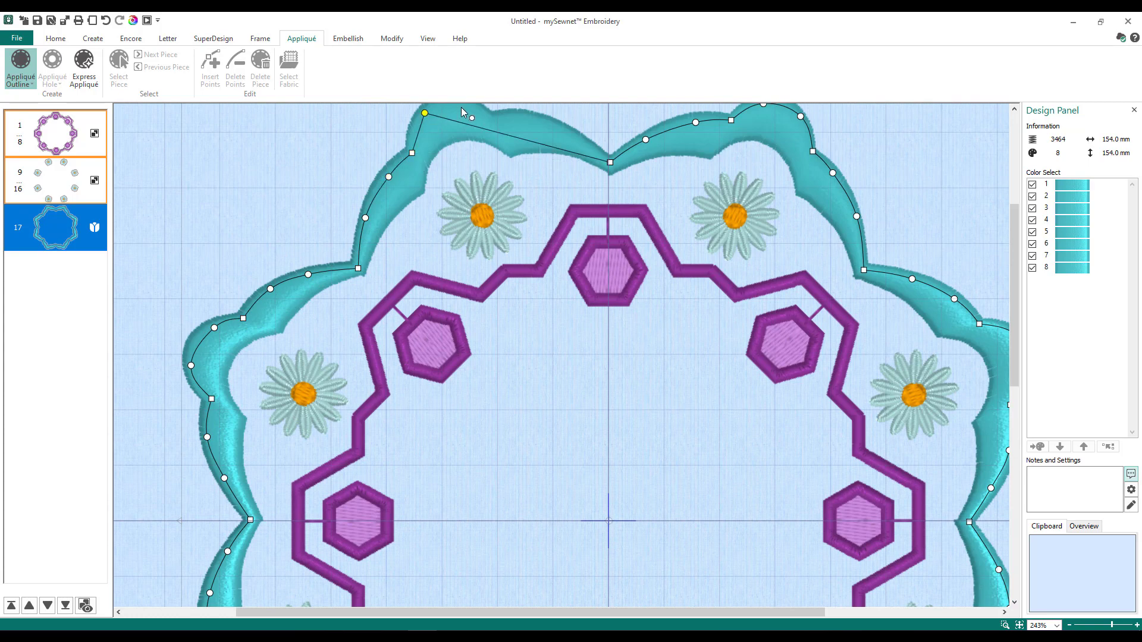
- Trace along the top edge and drag a point to smooth the top scallop curve
left_click(468, 107)
right_click(489, 119)
left_click(539, 119)
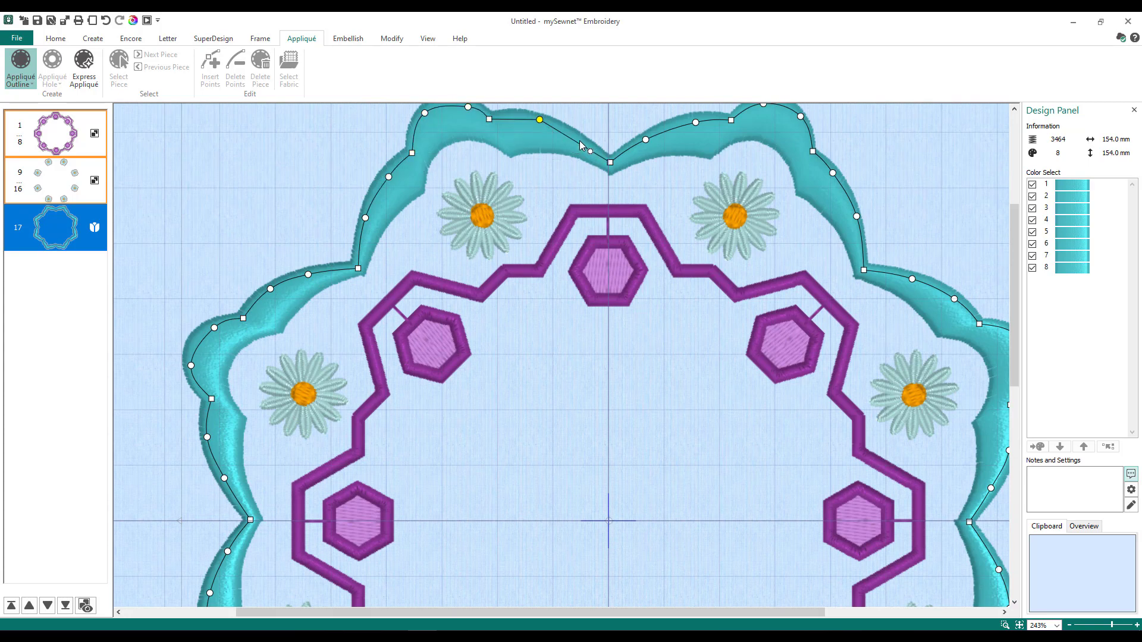
left_click(579, 141)
scroll(488, 202, "up", 1)
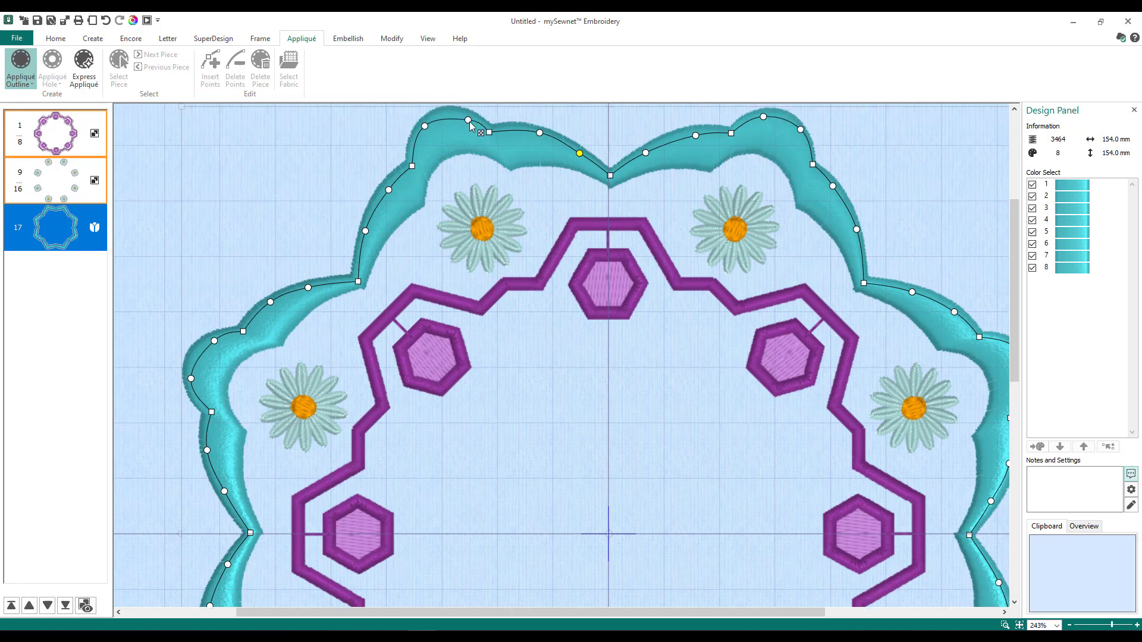
left_click_drag(476, 125, 461, 116)
- Close the outline, set the Appliqué Type to Fabric, and open the saved-fabric library
key("Return")
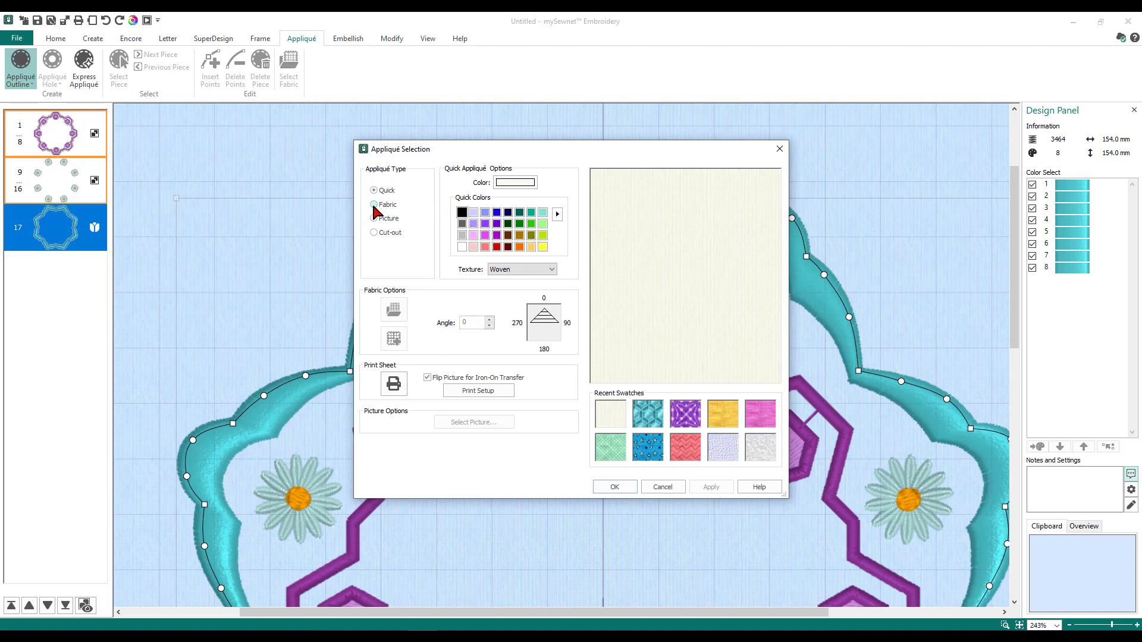
left_click(374, 204)
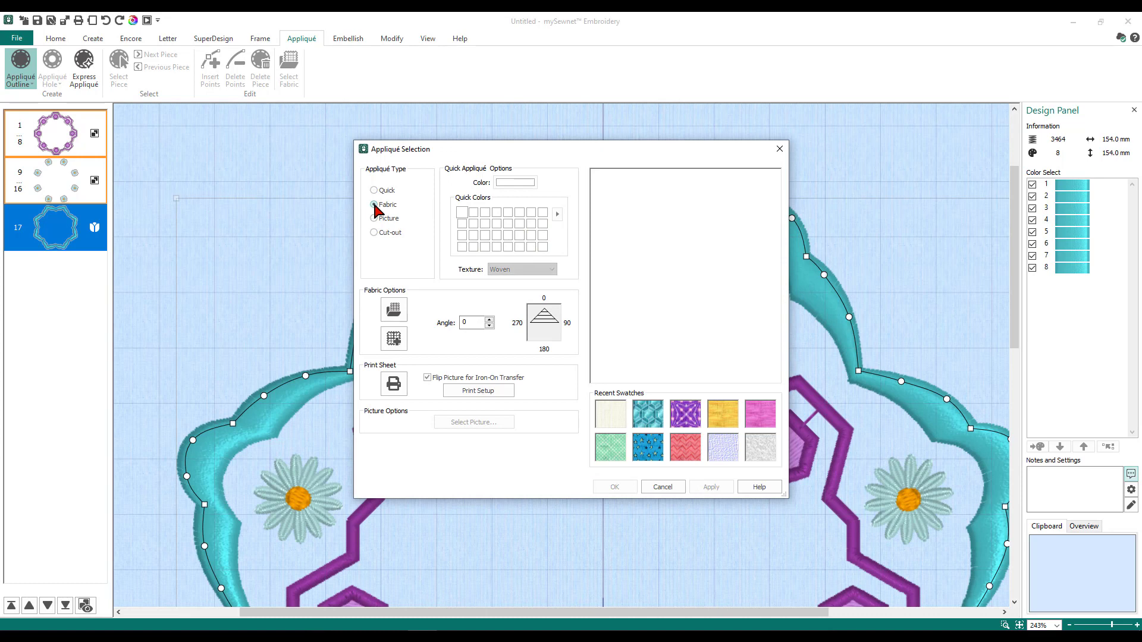
left_click(397, 313)
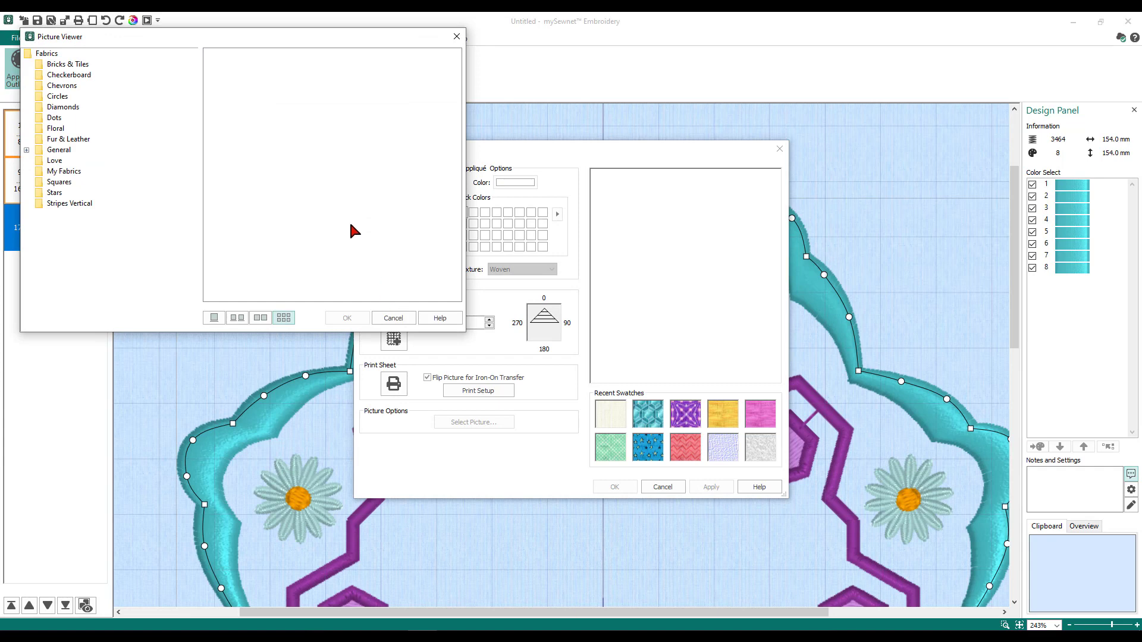
- Choose the teal Hexagons 1 - 01 fabric from the General > Hexagons folder
left_click_drag(280, 41, 573, 91)
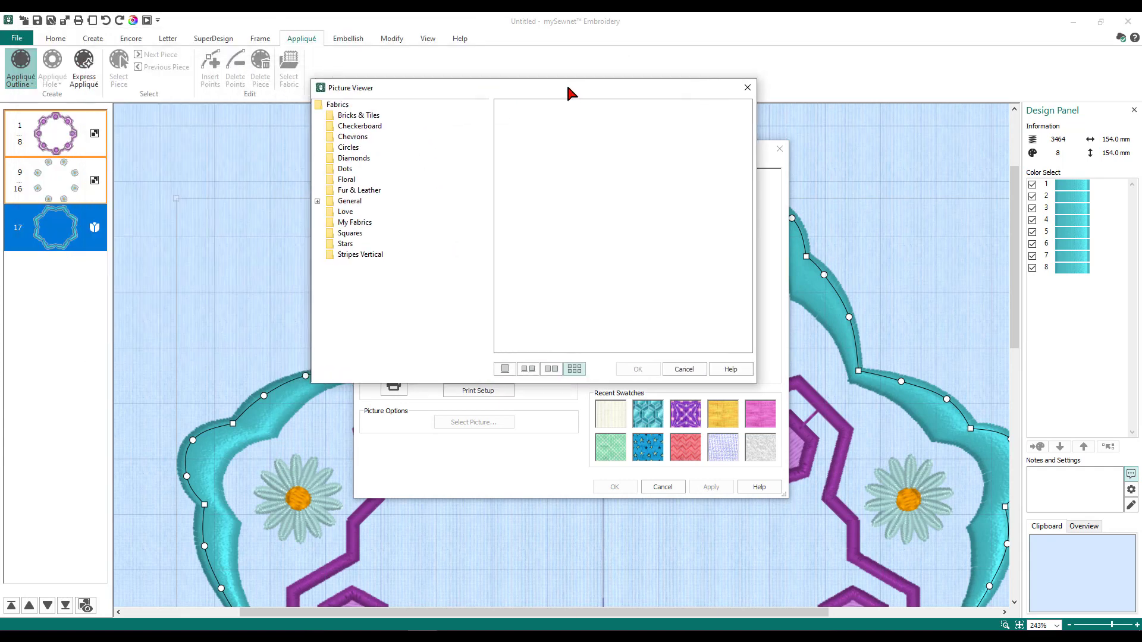
left_click(370, 116)
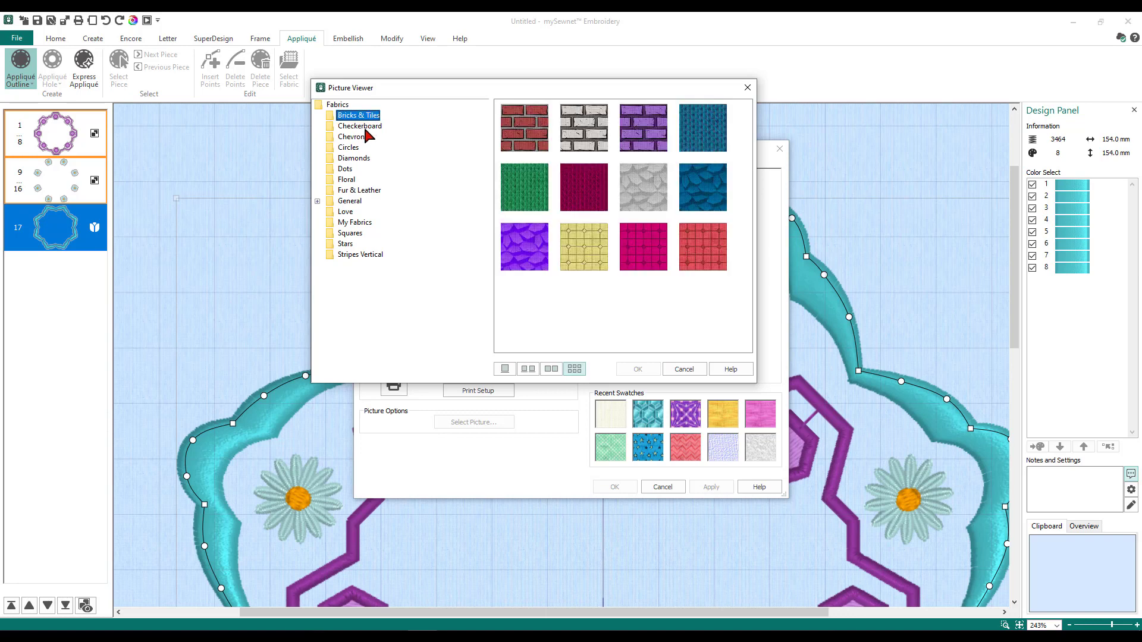
left_click(365, 127)
left_click(356, 146)
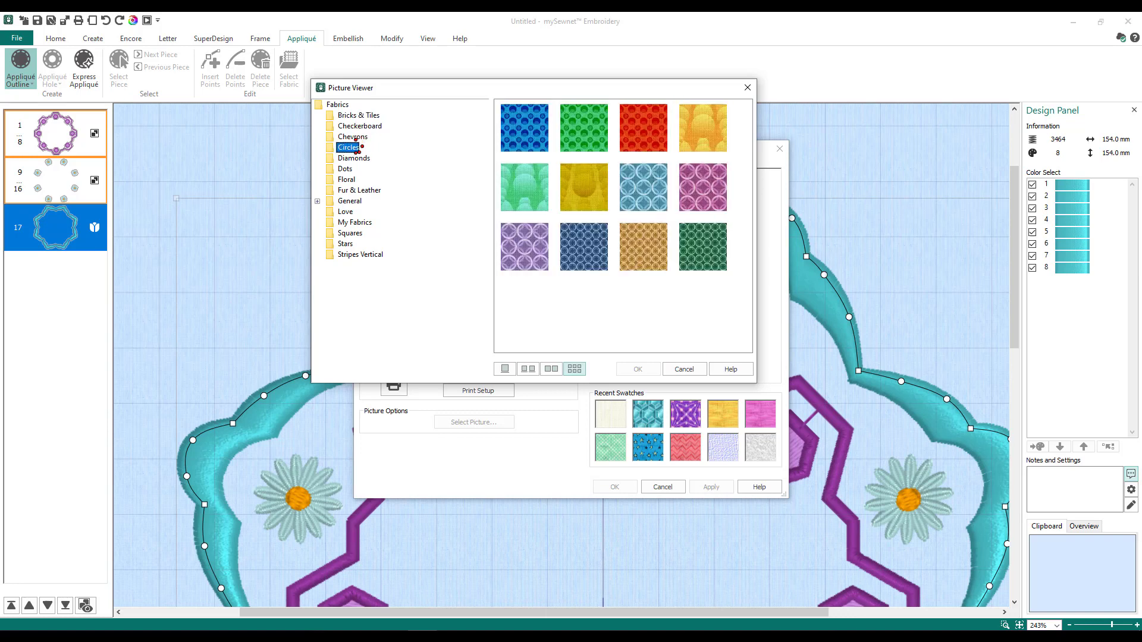
left_click(317, 201)
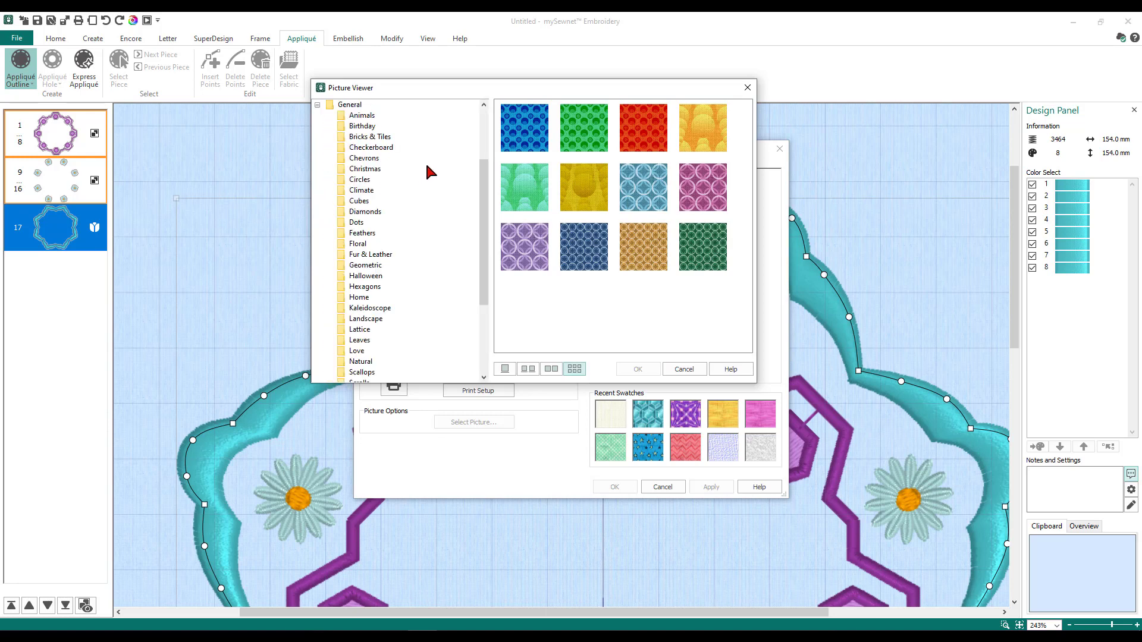
scroll(441, 276, "down", 1)
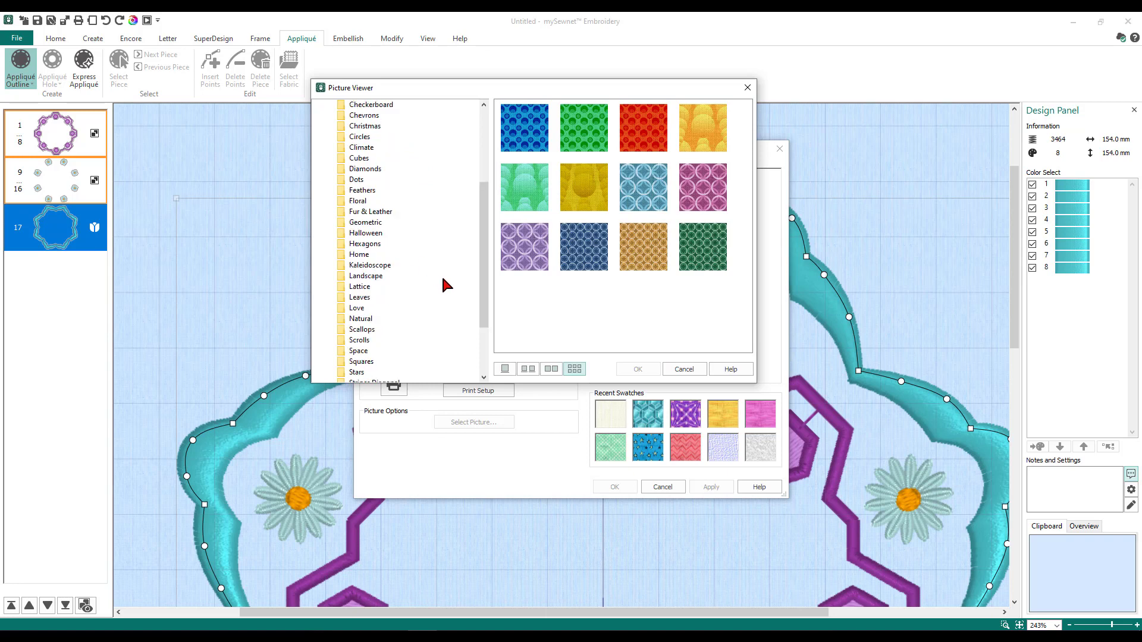
left_click(361, 245)
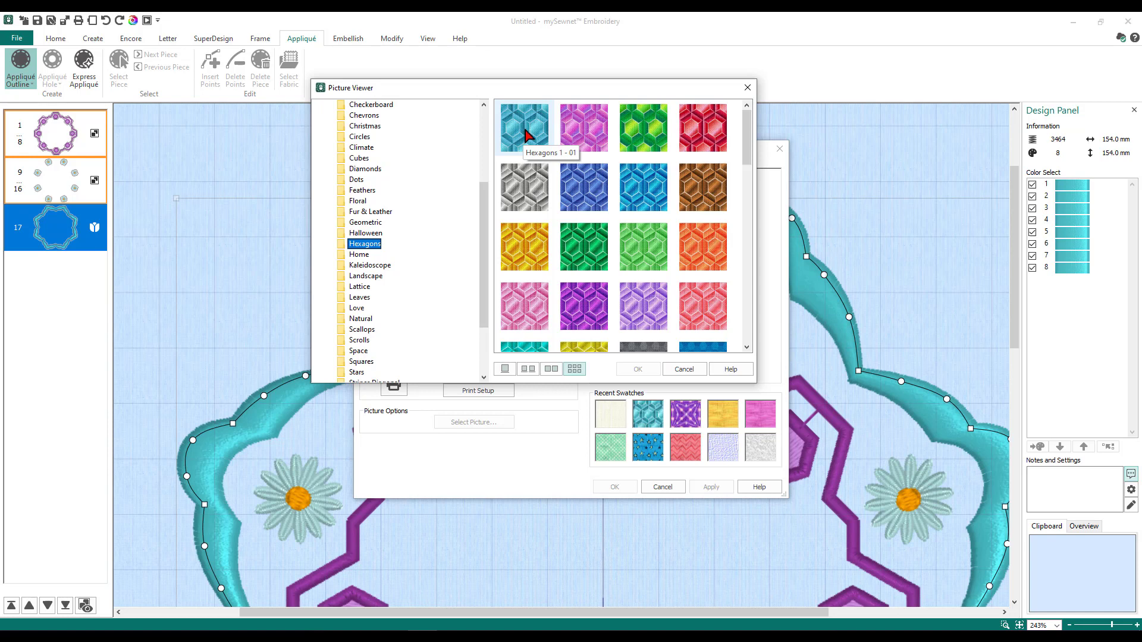
left_click(525, 136)
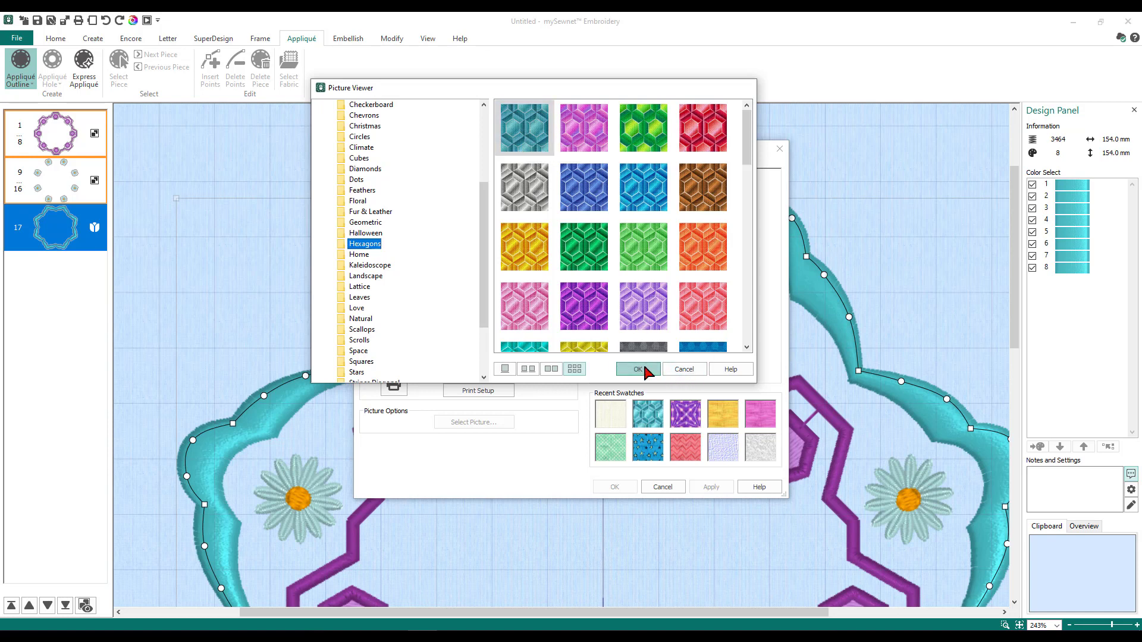
left_click(637, 369)
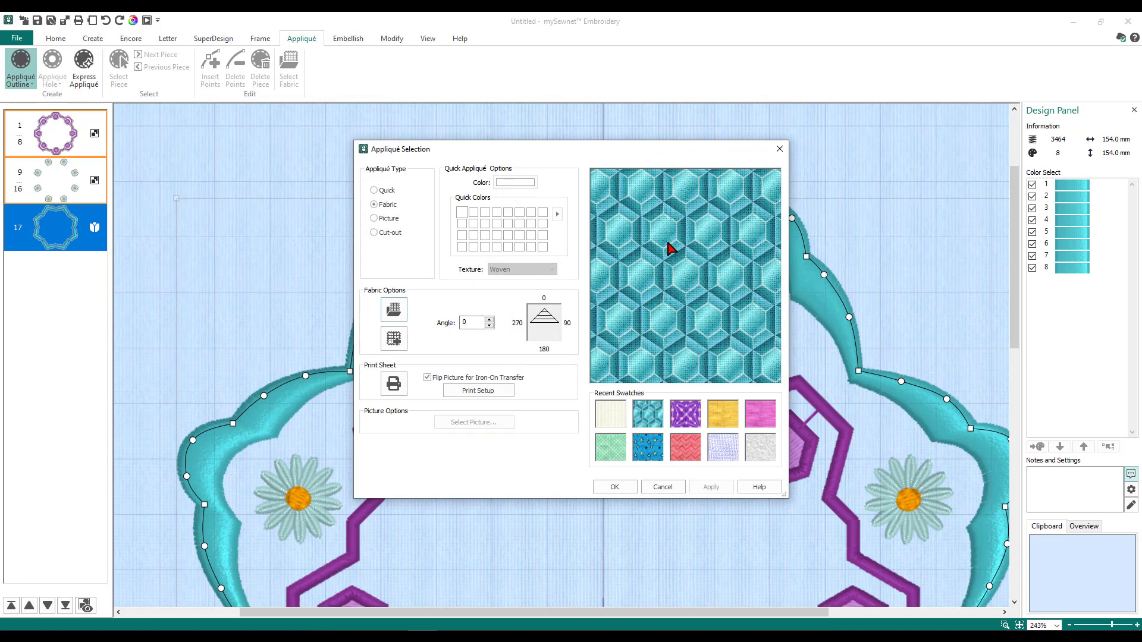
- Apply the teal hexagon fabric to the appliqué, then zoom to the hoop and select the design
left_click(615, 487)
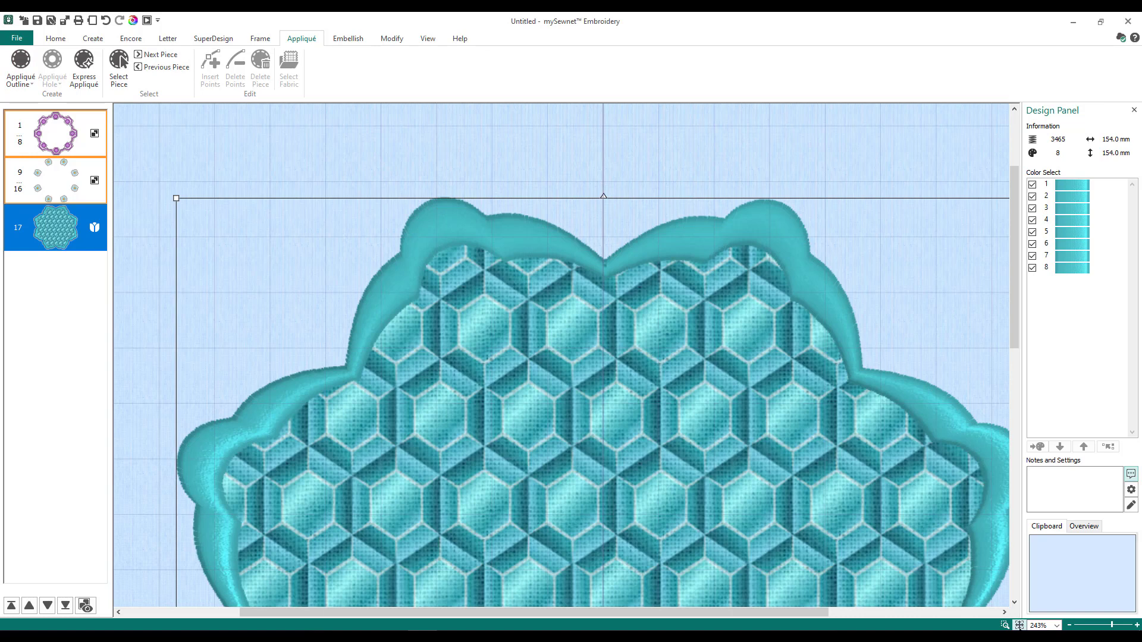
left_click(1019, 625)
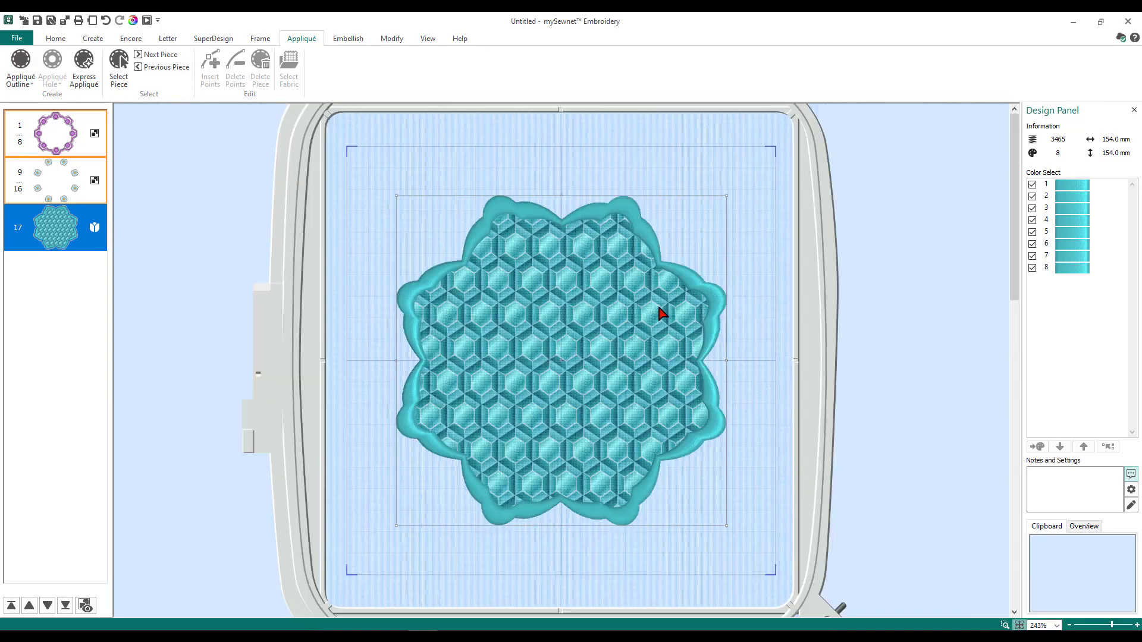
left_click(563, 335)
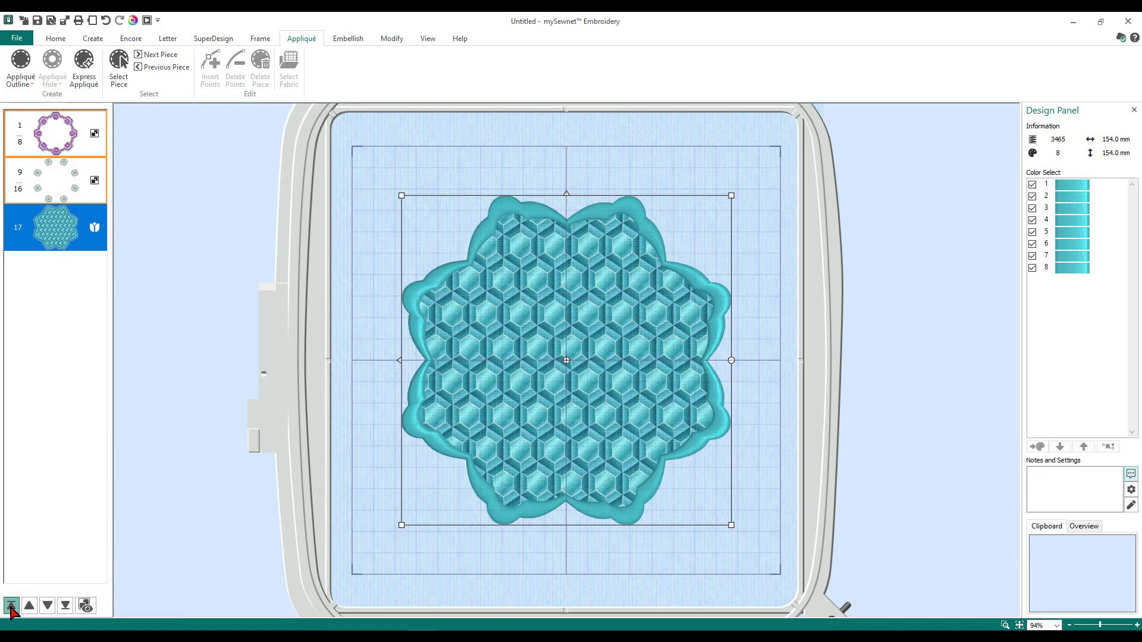
- Move the fabric appliqué to stitch first and preview the design in Design Player
left_click(11, 607)
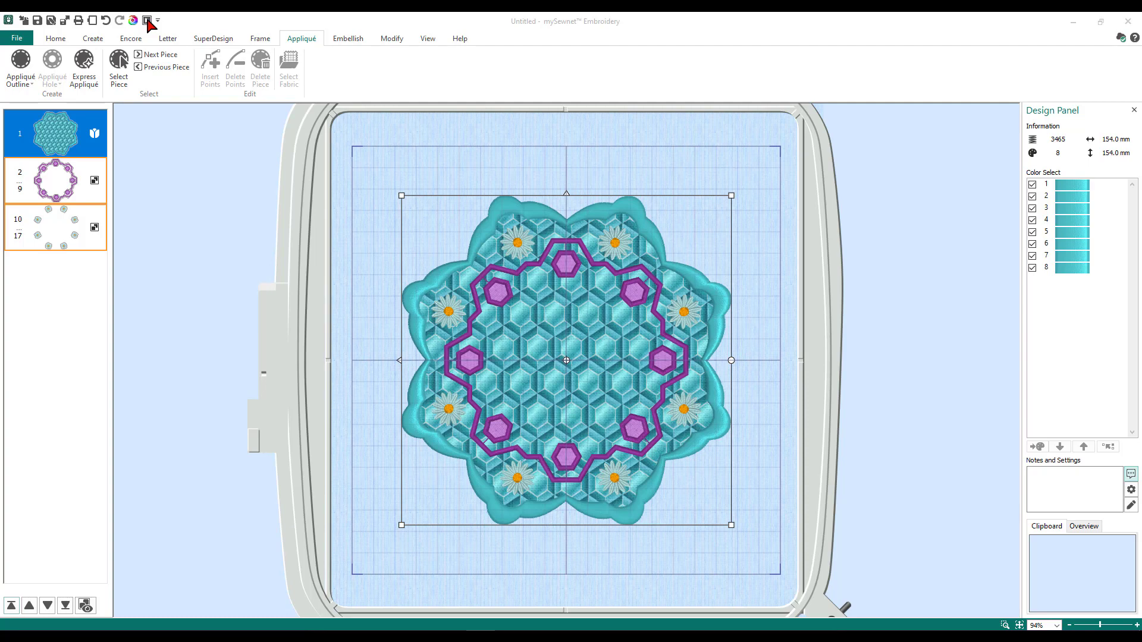
left_click(147, 20)
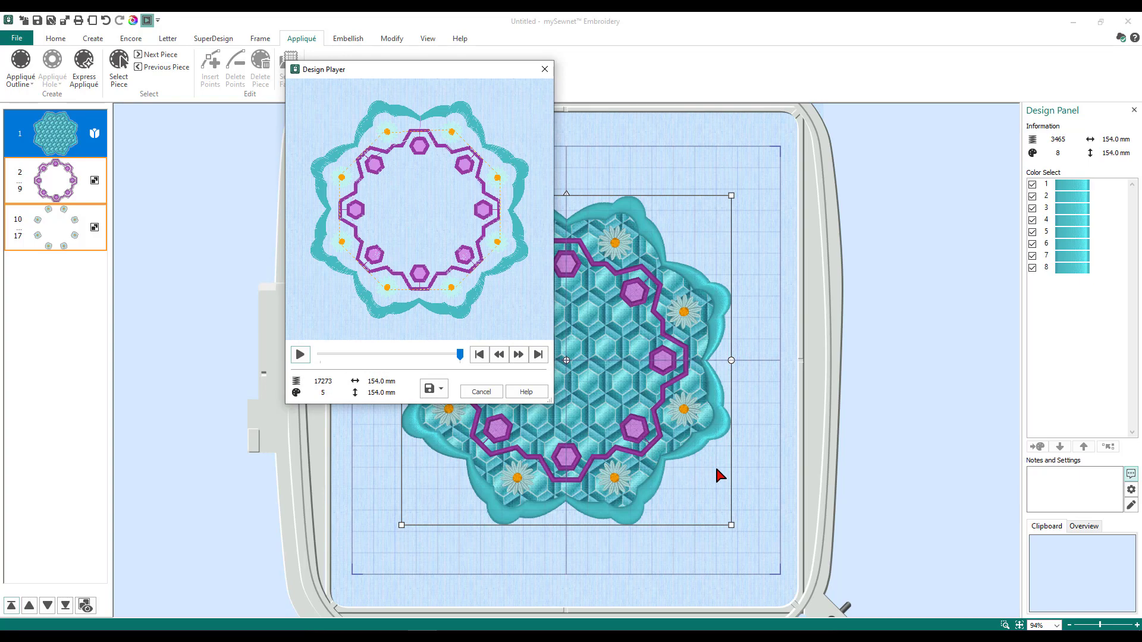
- Enlarge the Design Player and play the stitch-out, fast-forwarding through the border stitching
left_click_drag(551, 402, 754, 553)
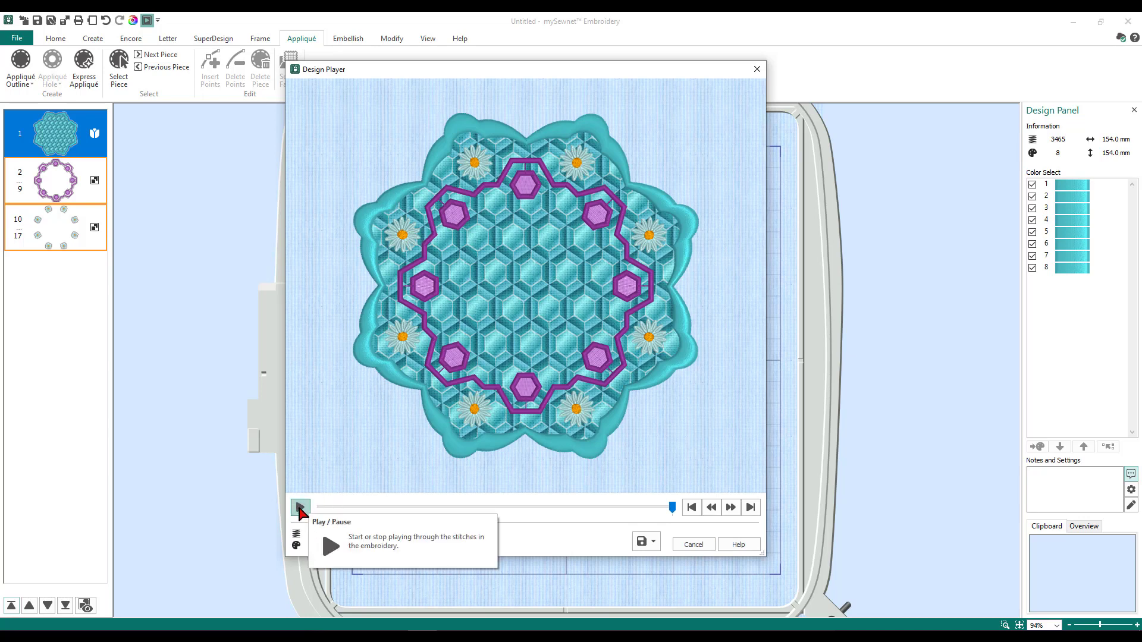
left_click(299, 509)
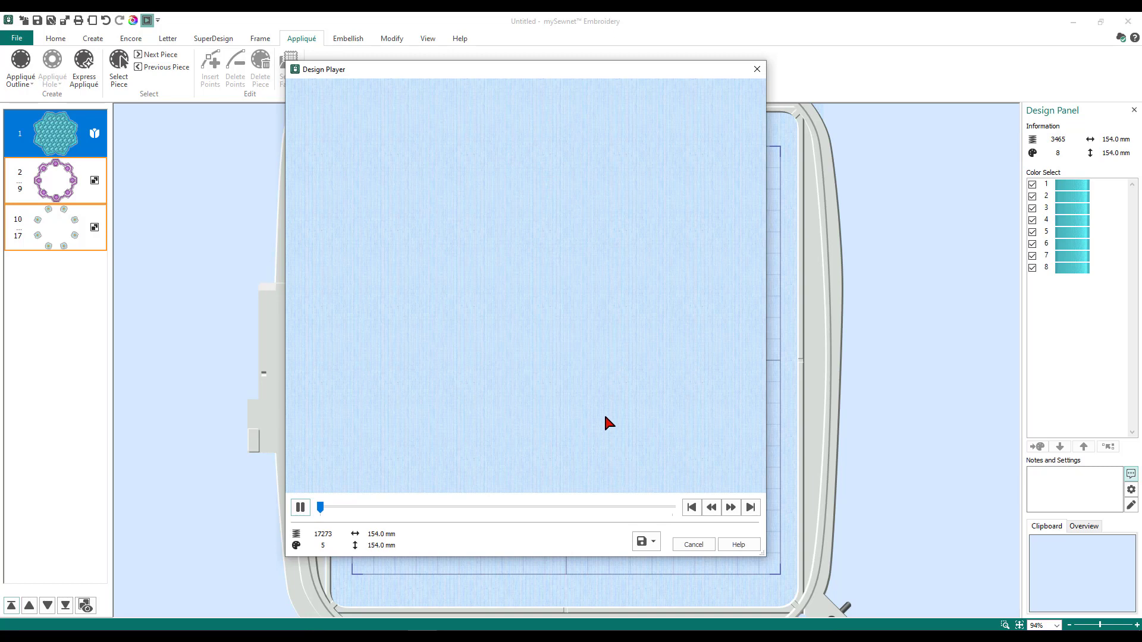
left_click(731, 507)
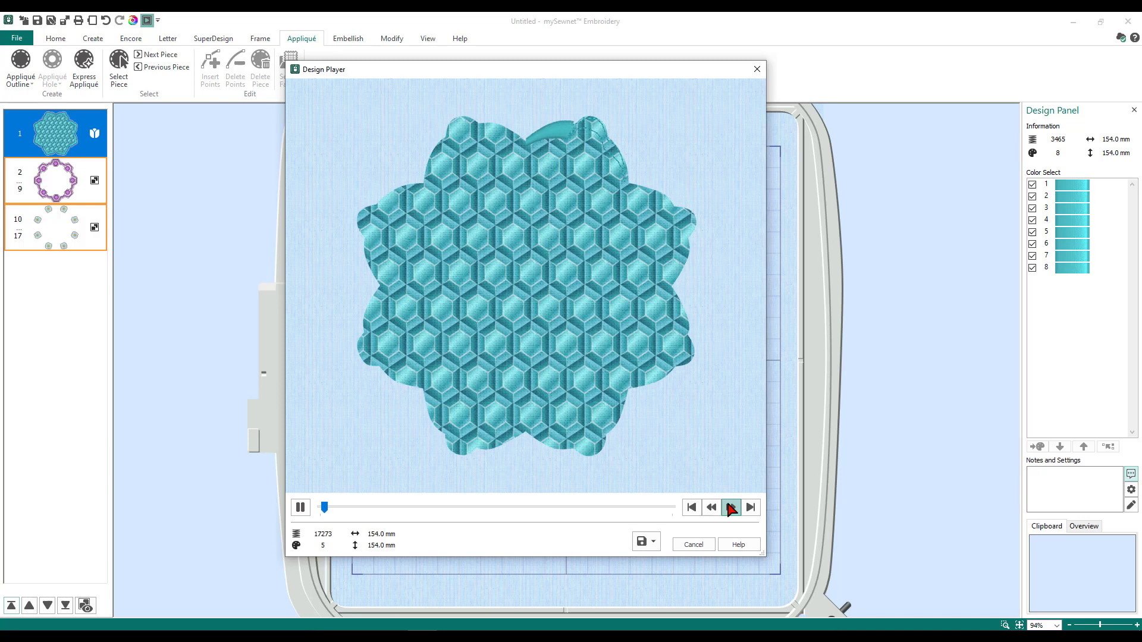
left_click(730, 507)
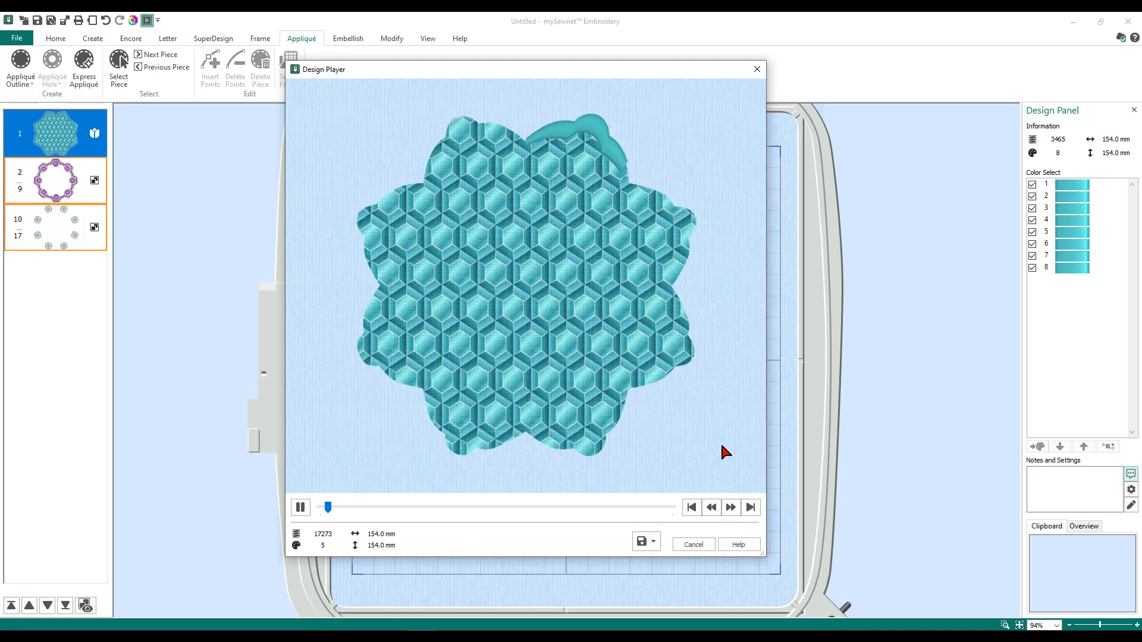
left_click(731, 507)
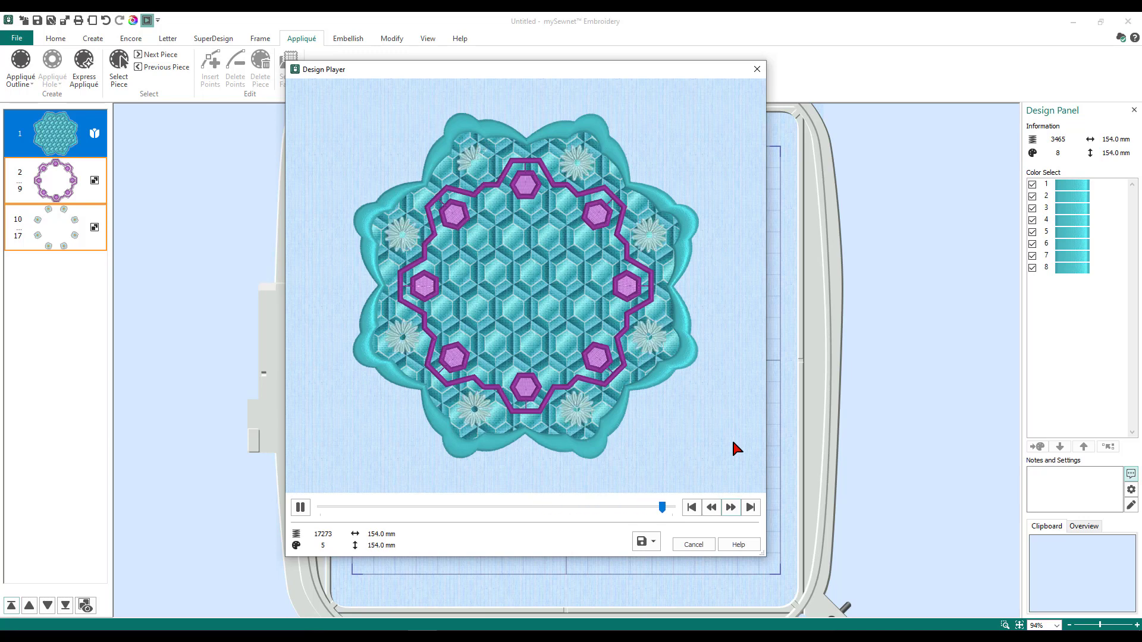
left_click(693, 544)
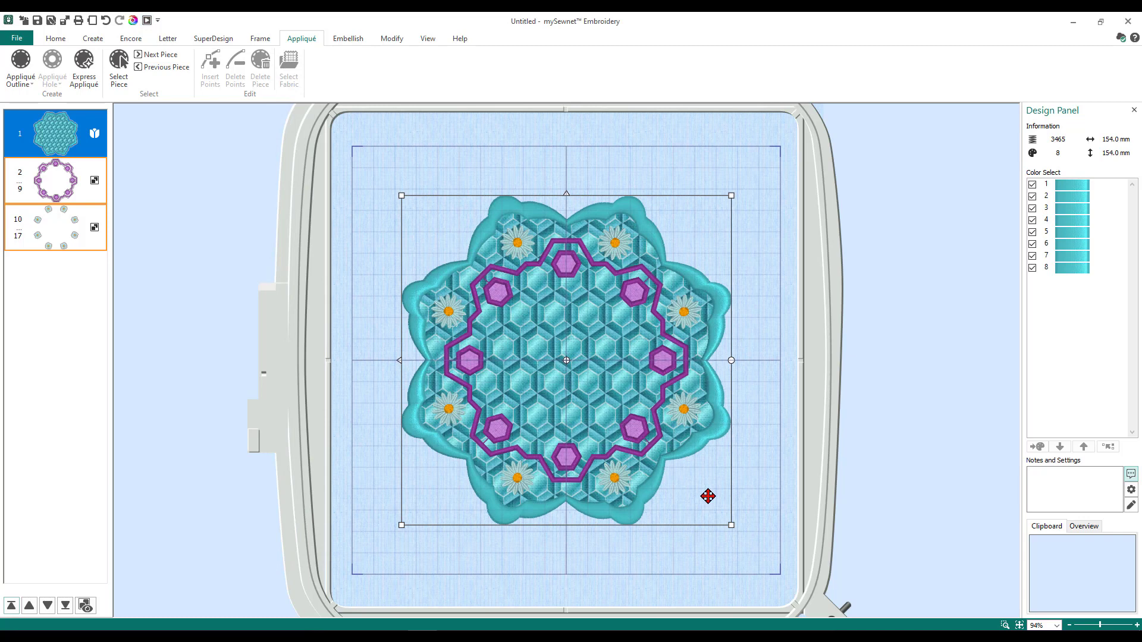